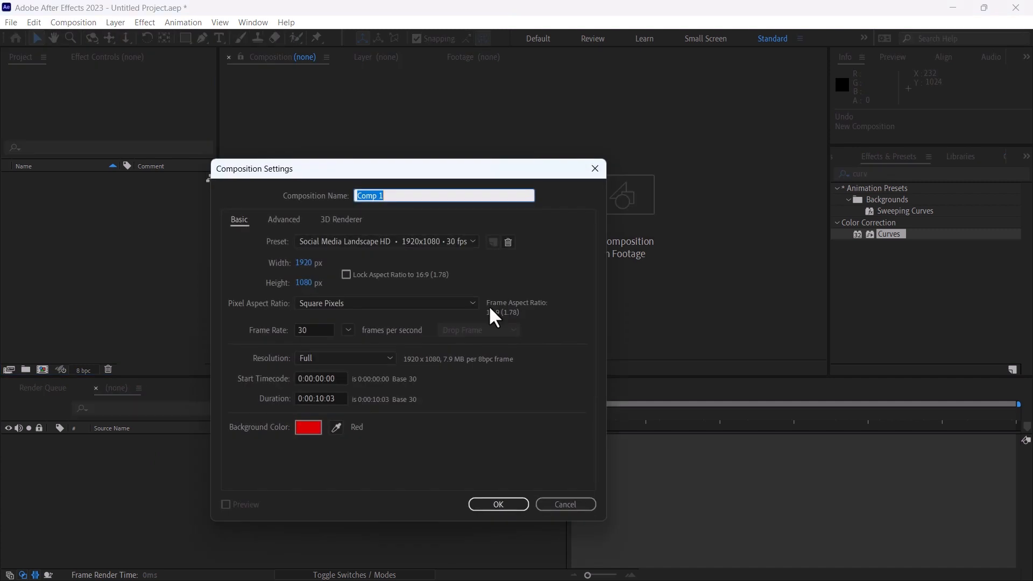
Create a composition named Text1 and add the texts "Based on" and "REAL STORY OF PERSON LIVED IN MOUNTAINS"
{"action": "type", "text": "Text1"}
{"action": "key", "text": "Return"}
{"action": "left_click", "coordinate": [219, 39]}
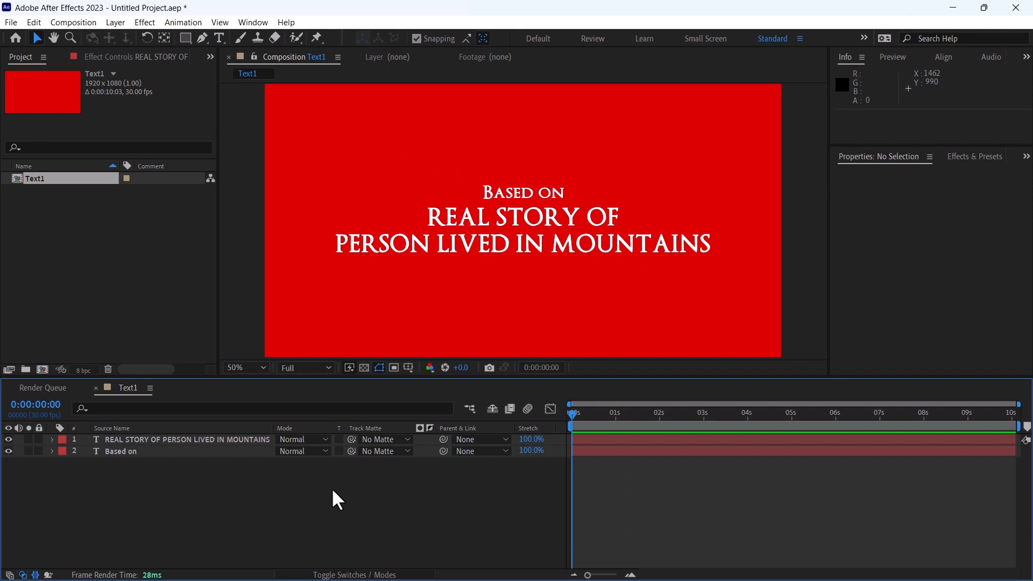
Check the Text1 composition's background against the transparency grid and restore the normal display
{"action": "left_click", "coordinate": [364, 366]}
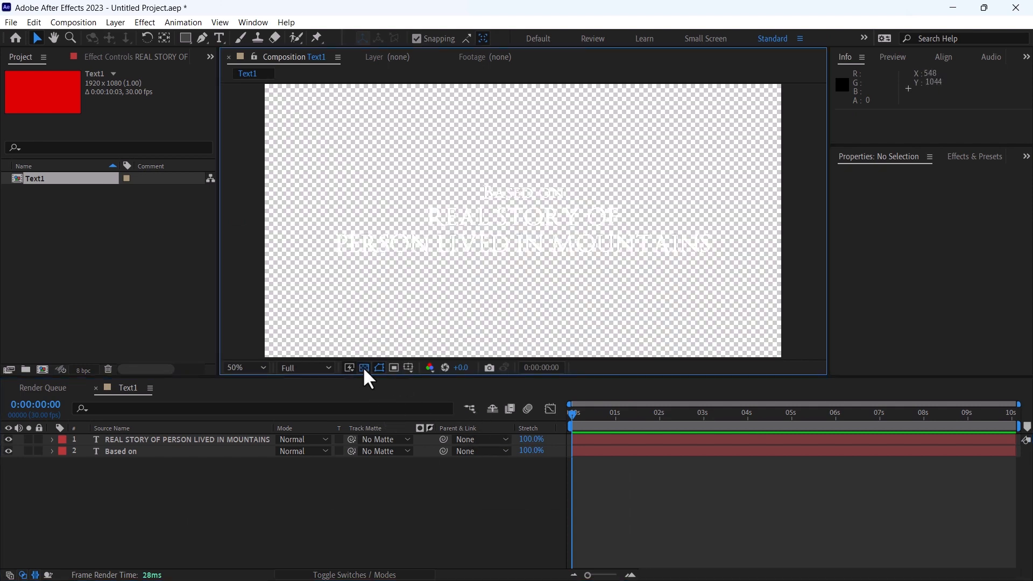
{"action": "left_click", "coordinate": [363, 367]}
{"action": "left_click", "coordinate": [79, 267]}
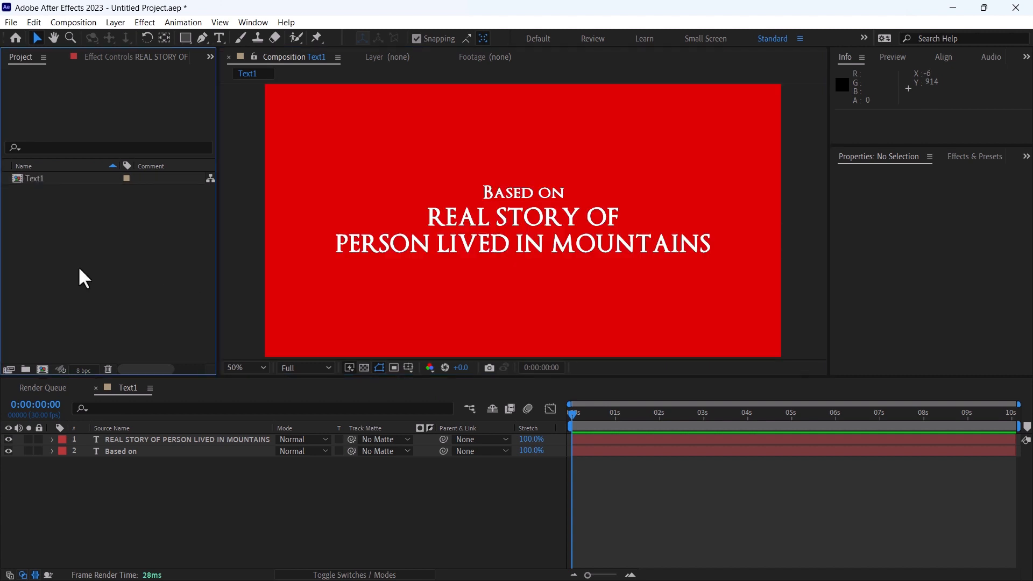
Create a new 1920 x 1080, 30 fps composition named Text Overlay
{"action": "left_click", "coordinate": [53, 23]}
{"action": "left_click", "coordinate": [74, 34]}
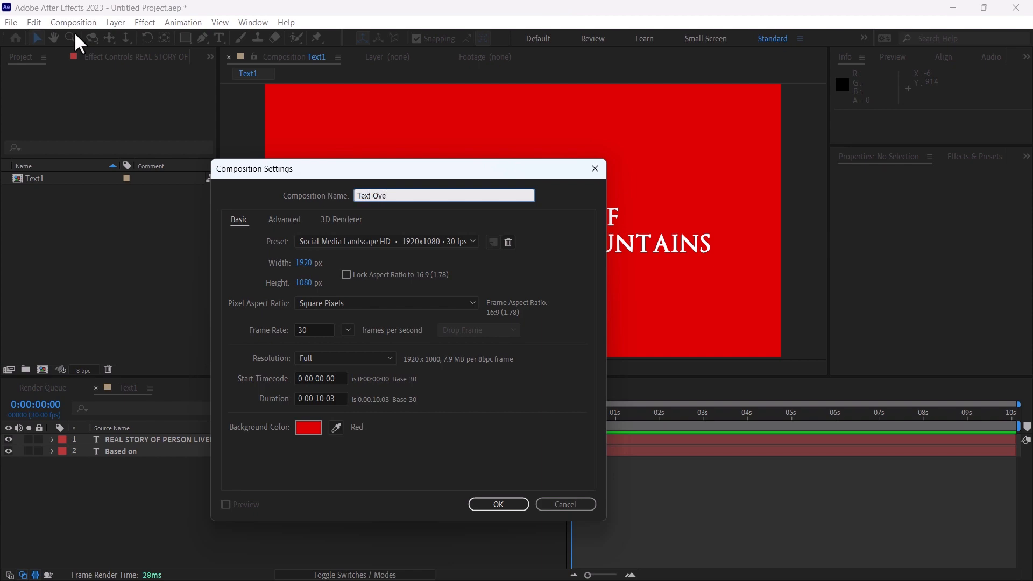
{"action": "type", "text": "Text Overlay"}
{"action": "key", "text": "Return"}
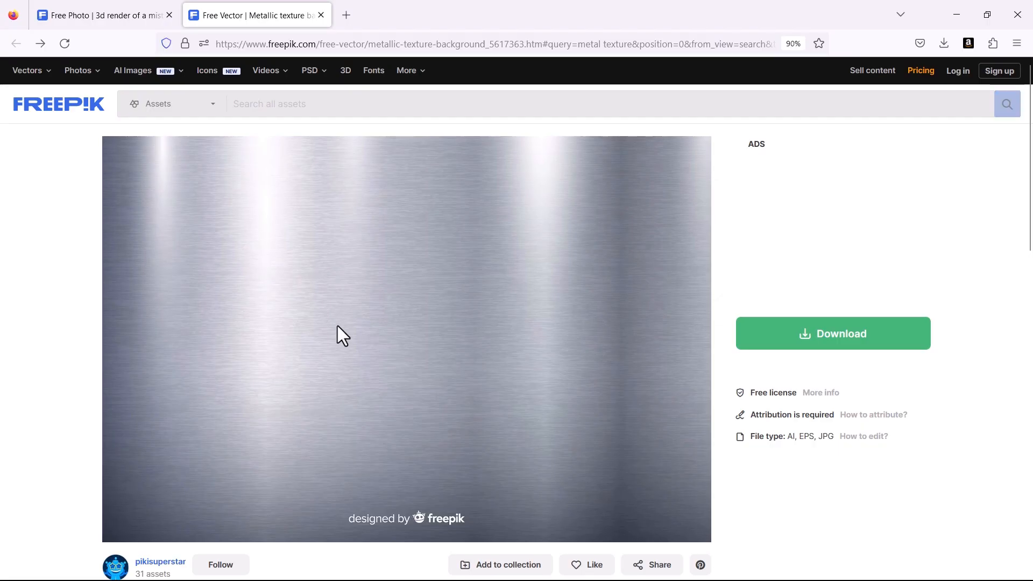
Bring in the misty spotlight and metallic texture images from Freepik and create a new composition from 2813111.jpg
{"action": "left_click", "coordinate": [60, 11]}
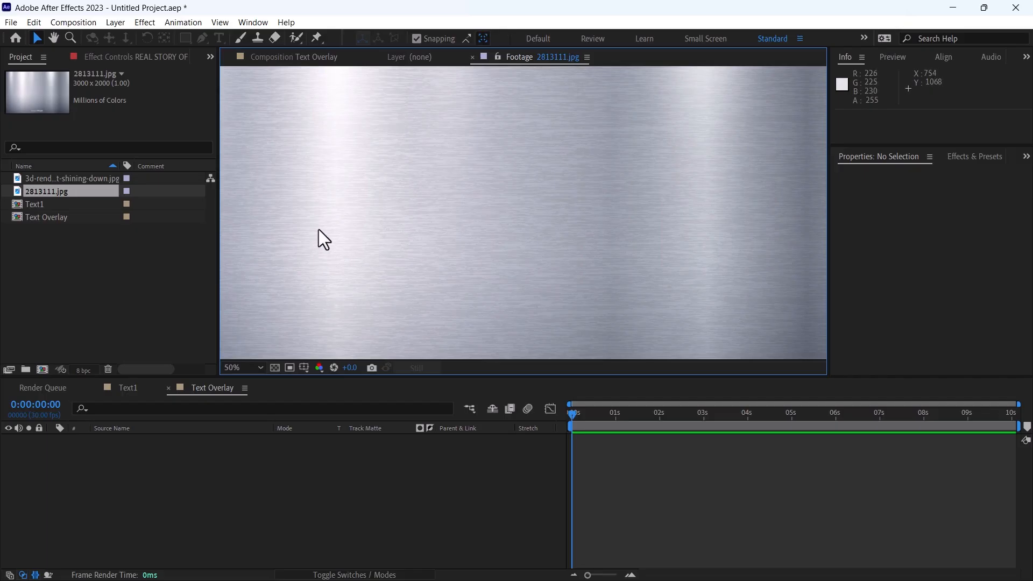
{"action": "left_click_drag", "start_coordinate": [47, 192], "coordinate": [43, 370]}
{"action": "left_click", "coordinate": [606, 470]}
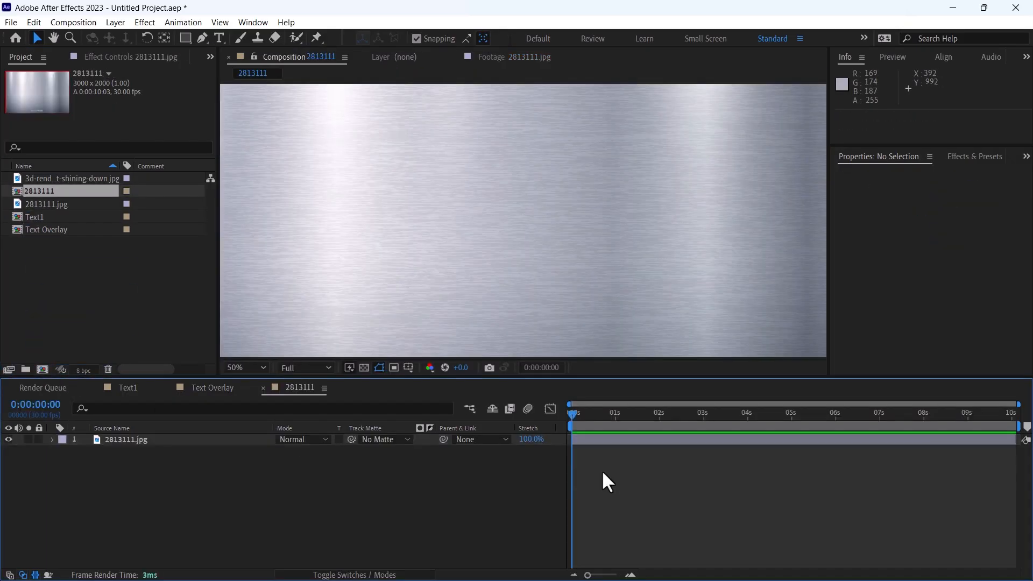
Set the 2813111 composition's size to 1920 x 1080 px
{"action": "key", "text": "s"}
{"action": "key", "text": "ctrl+k"}
{"action": "left_click", "coordinate": [304, 263]}
{"action": "type", "text": "1920"}
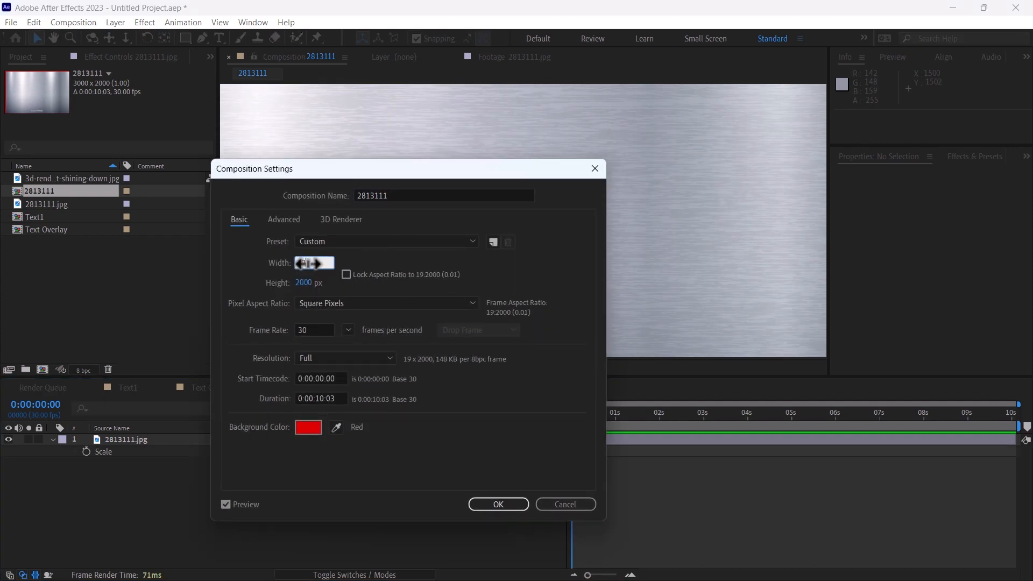
{"action": "key", "text": "Tab"}
{"action": "type", "text": "1080"}
{"action": "key", "text": "Return"}
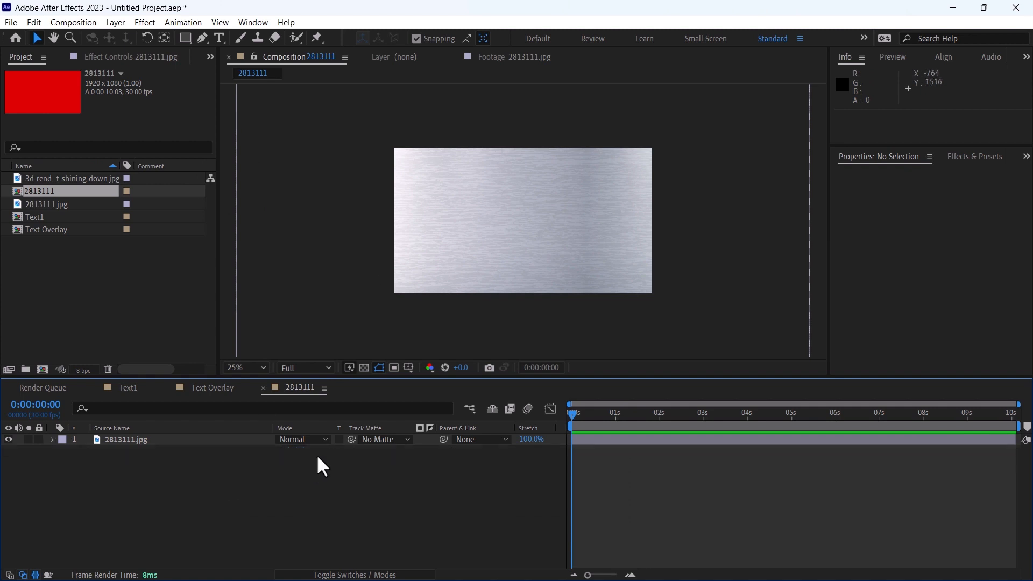
Scale the 2813111.jpg layer to 67% and mask it with a rectangle covering the composition frame
{"action": "left_click_drag", "start_coordinate": [310, 452], "coordinate": [275, 459]}
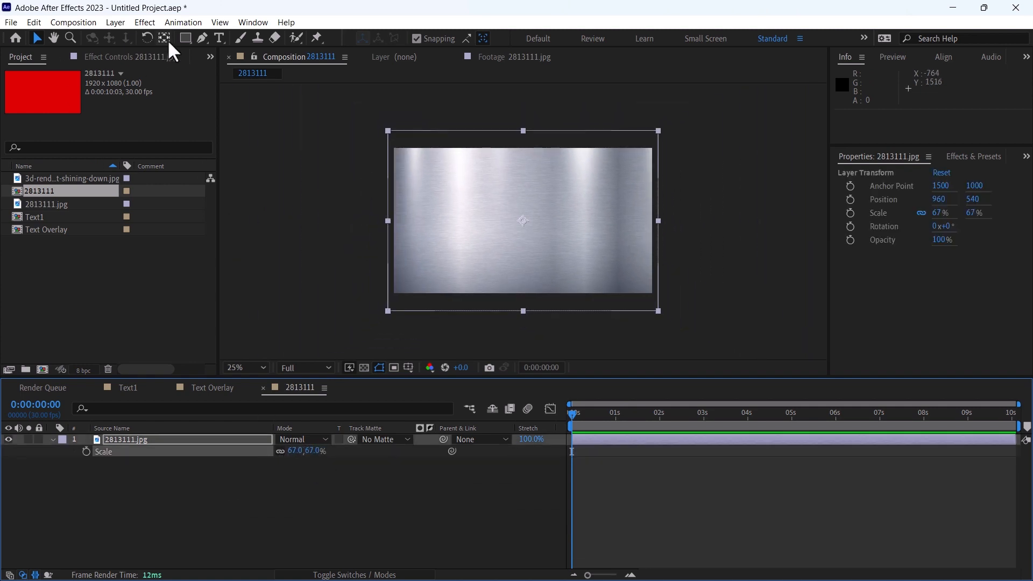
{"action": "left_click", "coordinate": [185, 38]}
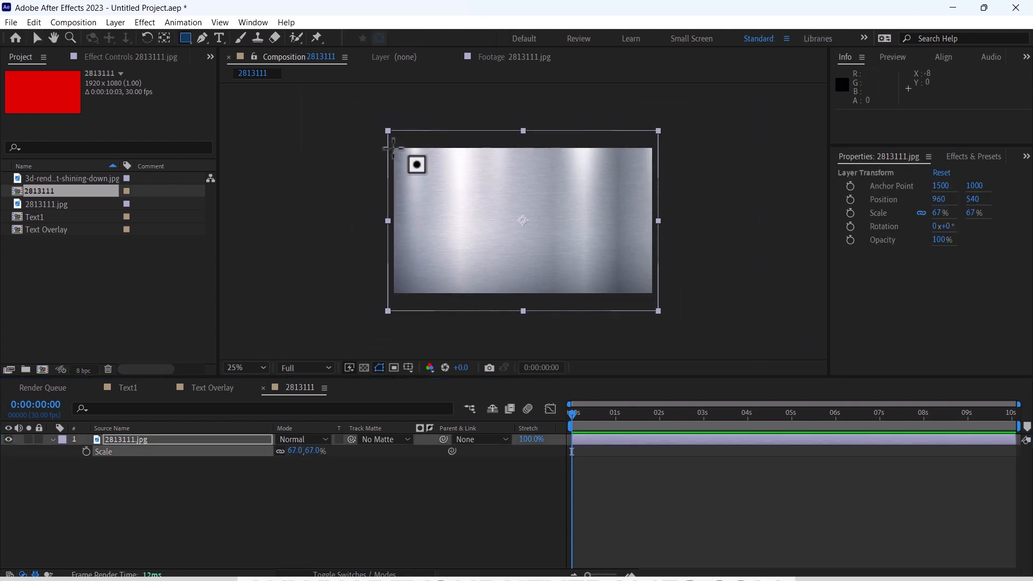
{"action": "left_click_drag", "start_coordinate": [392, 147], "coordinate": [653, 294]}
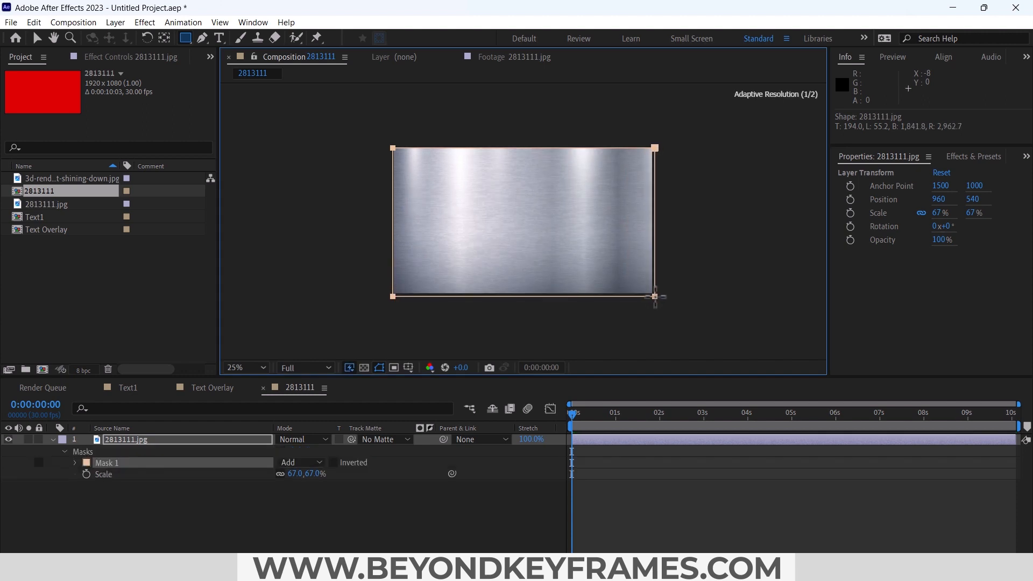
Scale the masked image layer to 26% and move it into the frame's upper-left corner at position 372, 212
{"action": "left_click", "coordinate": [314, 465]}
{"action": "left_click_drag", "start_coordinate": [312, 455], "coordinate": [286, 456]}
{"action": "key", "text": "apostrophe"}
{"action": "key", "text": "v"}
{"action": "left_click_drag", "start_coordinate": [501, 240], "coordinate": [420, 198]}
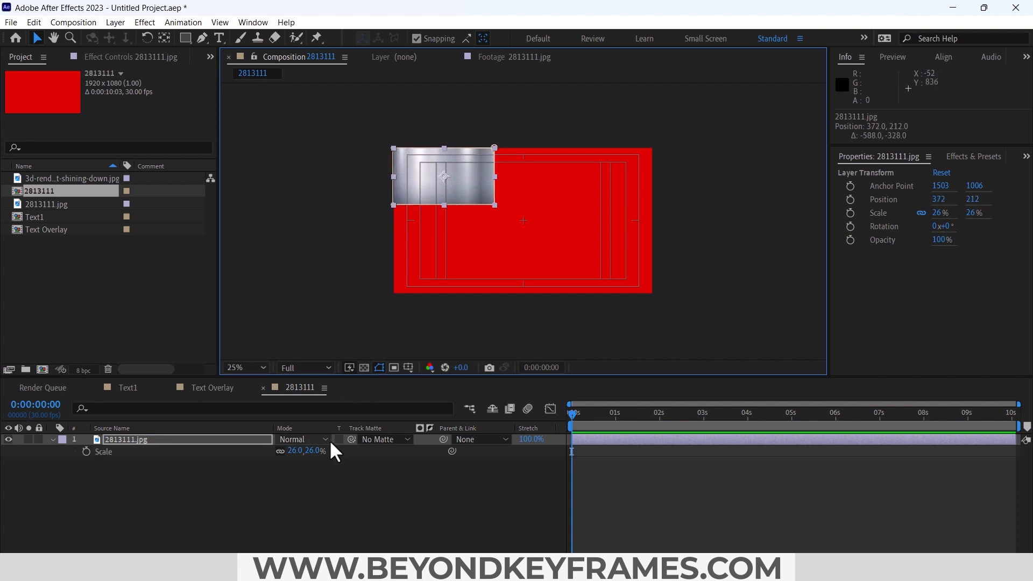
{"action": "left_click", "coordinate": [313, 452]}
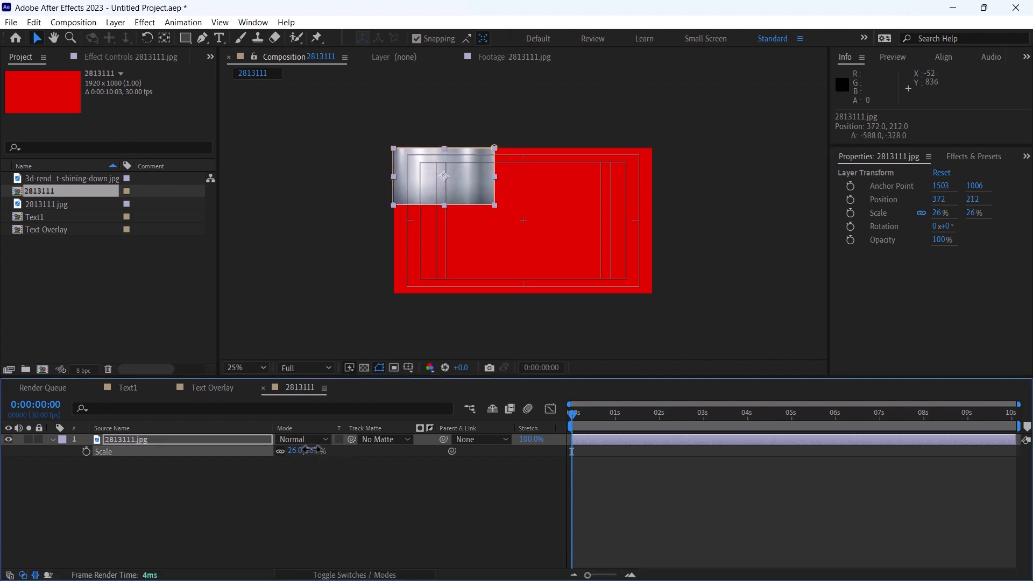
Duplicate the metal tile twice and line the copies up side by side across the frame, the last at position 1866, 212
{"action": "left_click", "coordinate": [232, 446]}
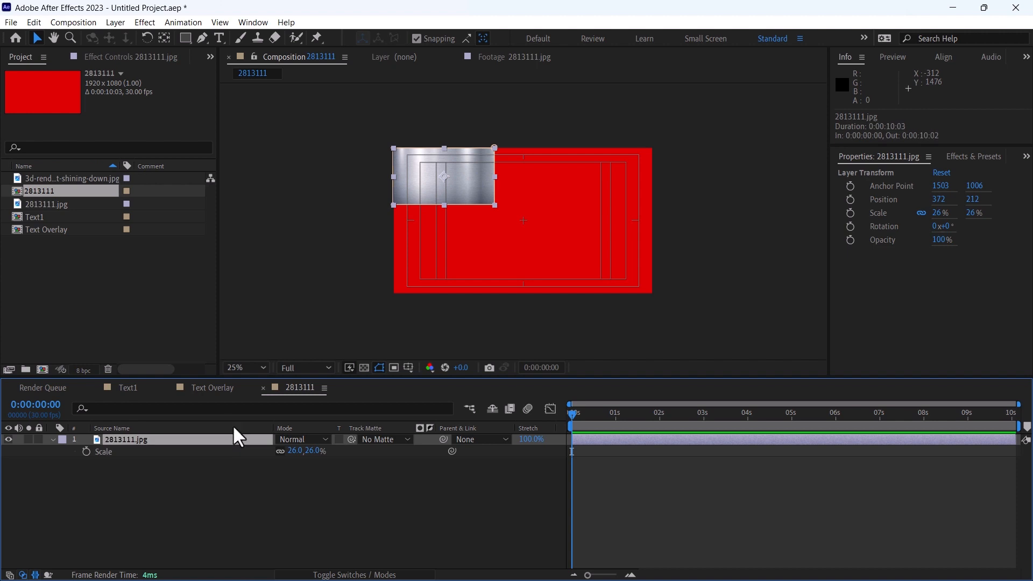
{"action": "key", "text": "ctrl+d"}
{"action": "left_click_drag", "start_coordinate": [434, 202], "coordinate": [619, 181]}
{"action": "key", "text": "ctrl+d"}
{"action": "scroll", "coordinate": [595, 181], "scroll_direction": "up", "scroll_amount": 4}
{"action": "left_click_drag", "start_coordinate": [525, 176], "coordinate": [523, 176]}
{"action": "scroll", "coordinate": [523, 177], "scroll_direction": "down", "scroll_amount": 3}
{"action": "scroll", "coordinate": [625, 192], "scroll_direction": "up", "scroll_amount": 2}
{"action": "left_click_drag", "start_coordinate": [625, 192], "coordinate": [603, 192]}
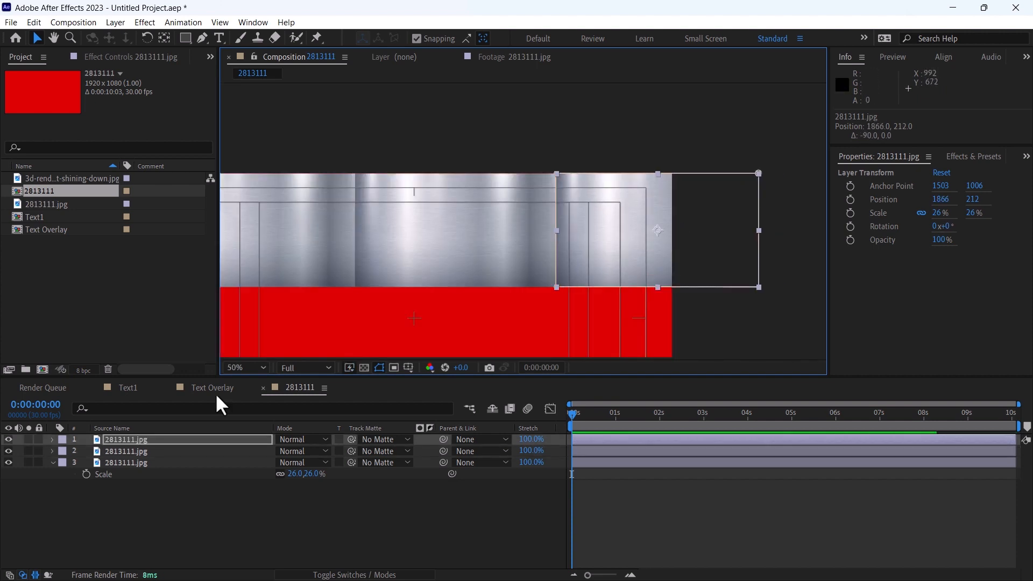
Duplicate the row of three metal tiles and place the copies directly beneath it, at a vertical position of about 636
{"action": "left_click", "coordinate": [129, 463], "text": "shift"}
{"action": "scroll", "coordinate": [441, 225], "scroll_direction": "down", "scroll_amount": 2}
{"action": "key", "text": "ctrl+d"}
{"action": "left_click_drag", "start_coordinate": [130, 463], "coordinate": [128, 443]}
{"action": "left_click_drag", "start_coordinate": [356, 226], "coordinate": [356, 283]}
{"action": "scroll", "coordinate": [359, 237], "scroll_direction": "up", "scroll_amount": 2}
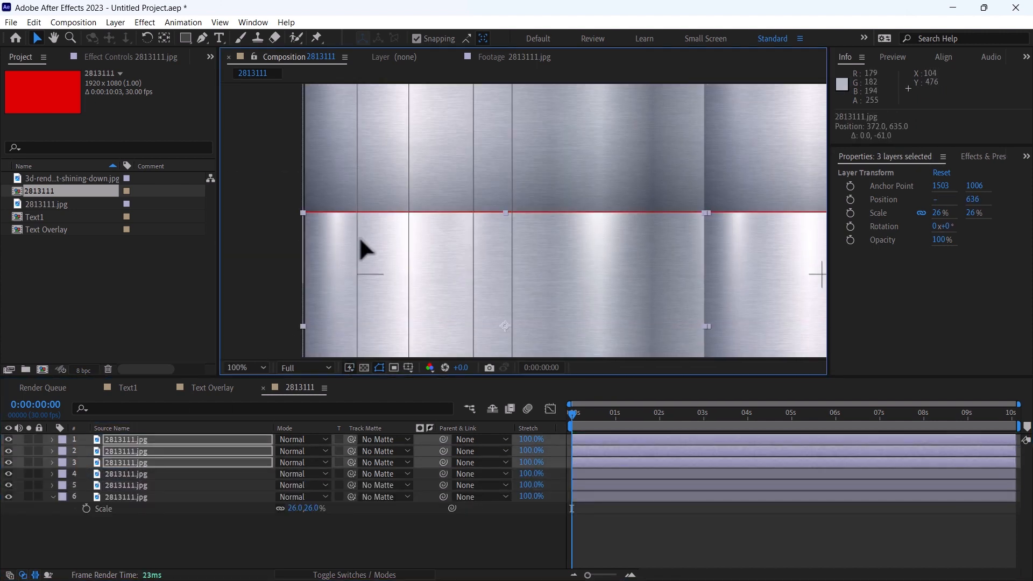
Duplicate the second row of tiles and place the copies beneath it as a third row, at a vertical position of about 1059
{"action": "scroll", "coordinate": [360, 237], "scroll_direction": "down", "scroll_amount": 4}
{"action": "key", "text": "ctrl+d"}
{"action": "left_click_drag", "start_coordinate": [523, 250], "coordinate": [509, 272]}
{"action": "scroll", "coordinate": [509, 273], "scroll_direction": "up", "scroll_amount": 4}
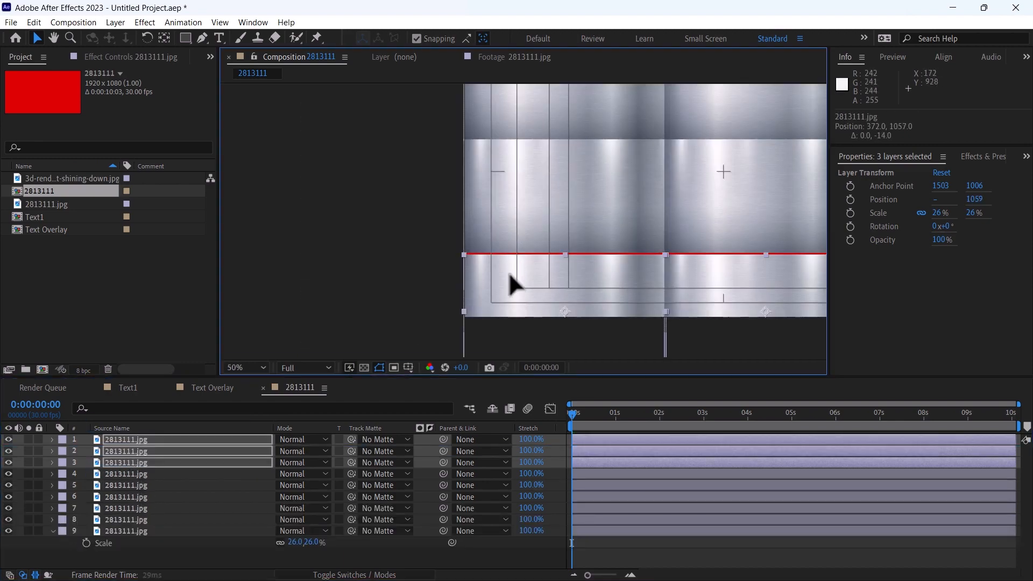
{"action": "left_click", "coordinate": [595, 553]}
Create a null object and parent all nine 2813111.jpg layers to it
{"action": "left_click", "coordinate": [118, 23]}
{"action": "mouse_move", "coordinate": [127, 37]}
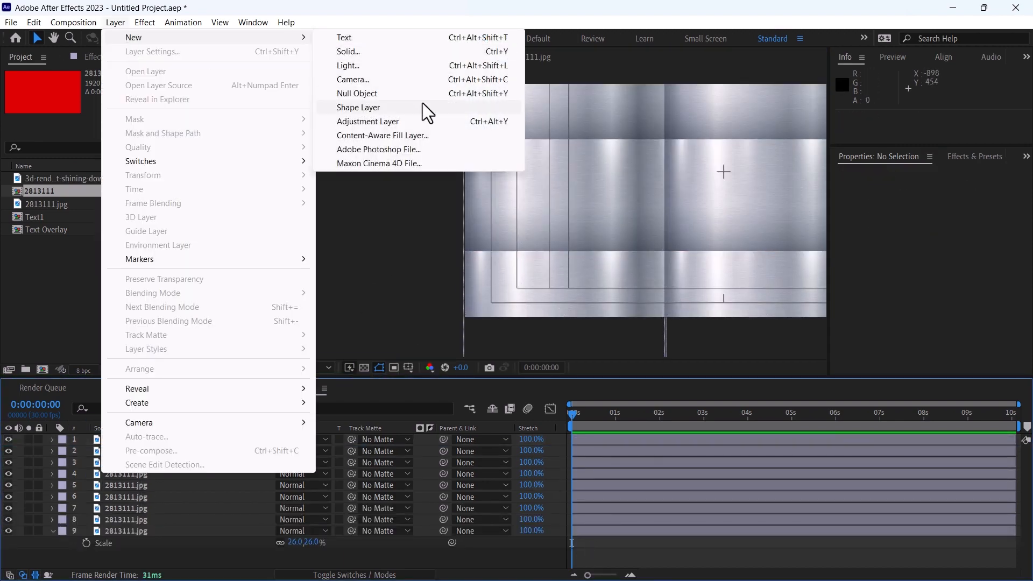
{"action": "left_click", "coordinate": [379, 92]}
{"action": "left_click", "coordinate": [183, 538]}
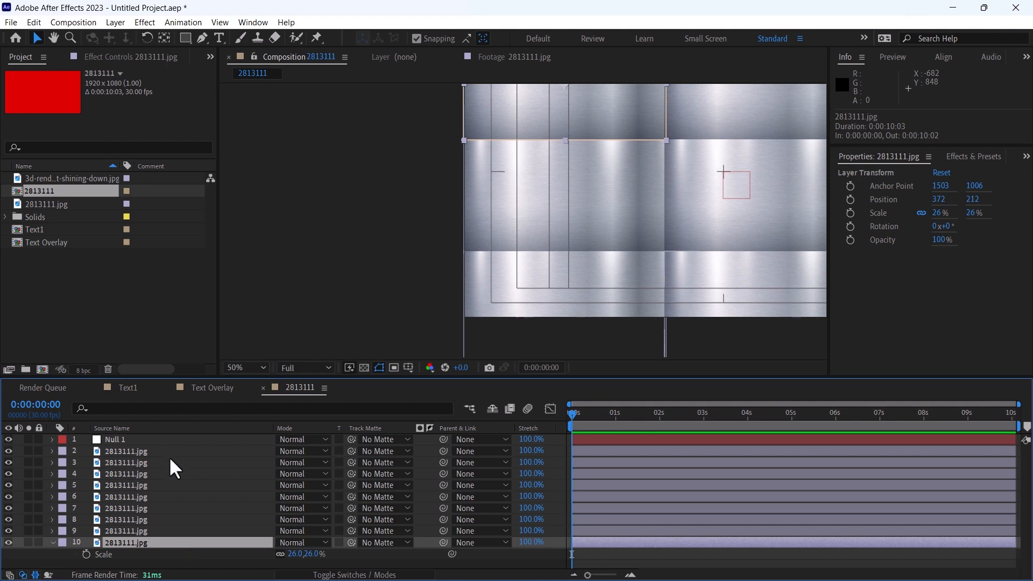
{"action": "left_click", "coordinate": [169, 456], "text": "shift"}
{"action": "left_click_drag", "start_coordinate": [439, 452], "coordinate": [170, 439]}
Center the null object's anchor point in its content and center the null in the composition
{"action": "scroll", "coordinate": [516, 226], "scroll_direction": "down", "scroll_amount": 2}
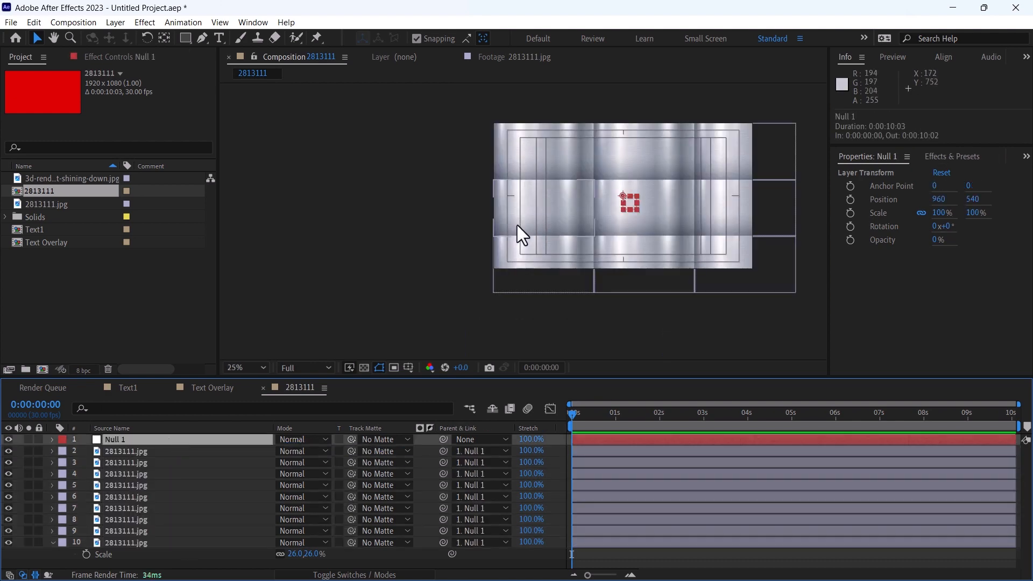
{"action": "key", "text": "ctrl+alt+Home"}
{"action": "key", "text": "ctrl+Home"}
Scale the null object down to 86% and move it to position 862, 506 so the tile grid fits the frame
{"action": "key", "text": "s"}
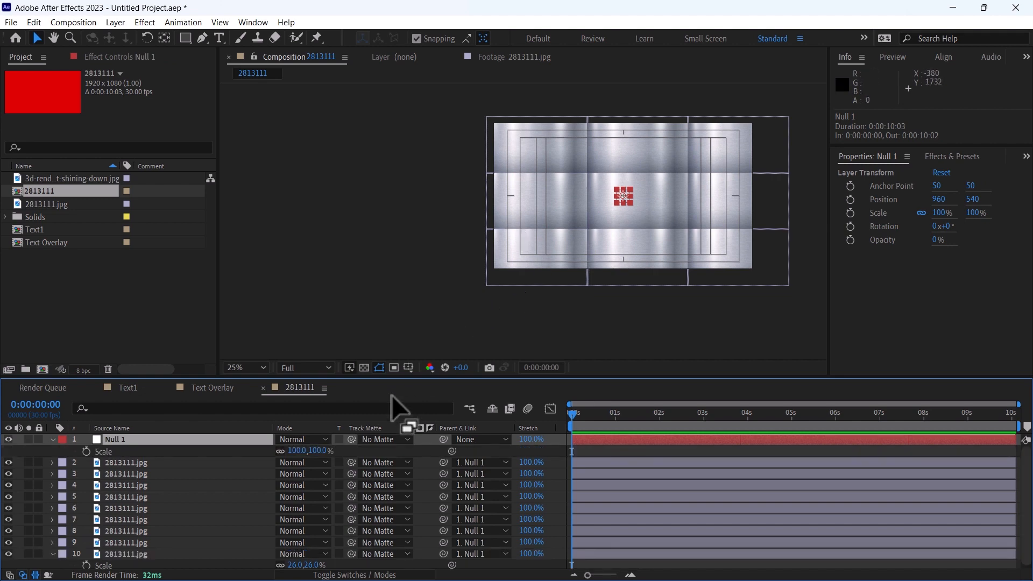
{"action": "left_click_drag", "start_coordinate": [316, 451], "coordinate": [216, 452]}
{"action": "key", "text": "p"}
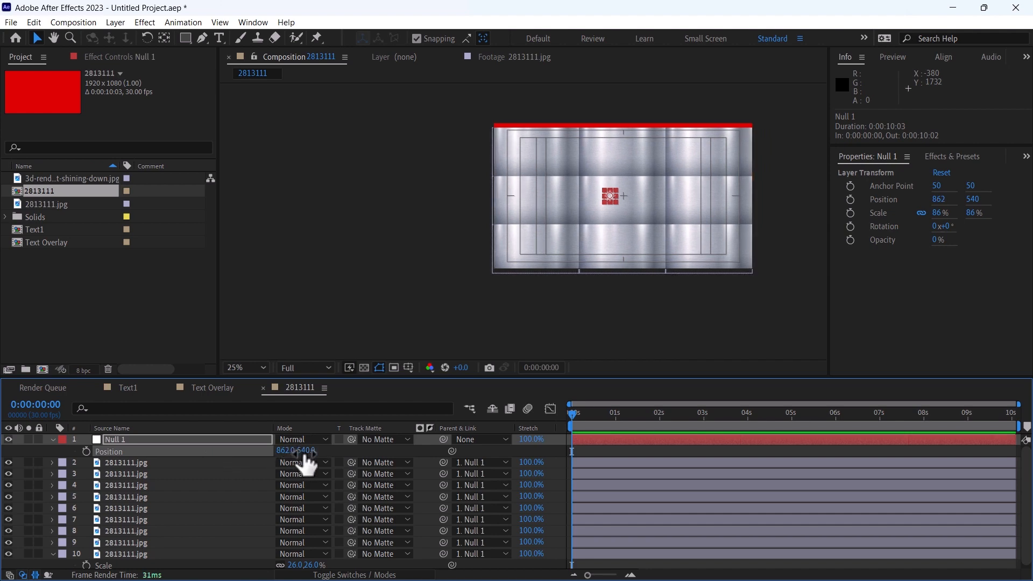
{"action": "mouse_move", "coordinate": [307, 453]}
{"action": "left_mouse_down"}
{"action": "mouse_move", "coordinate": [284, 455]}
{"action": "mouse_move", "coordinate": [306, 453]}
{"action": "left_mouse_up"}
Set the null object's scale to 88%
{"action": "key", "text": "s"}
{"action": "left_click", "coordinate": [296, 451]}
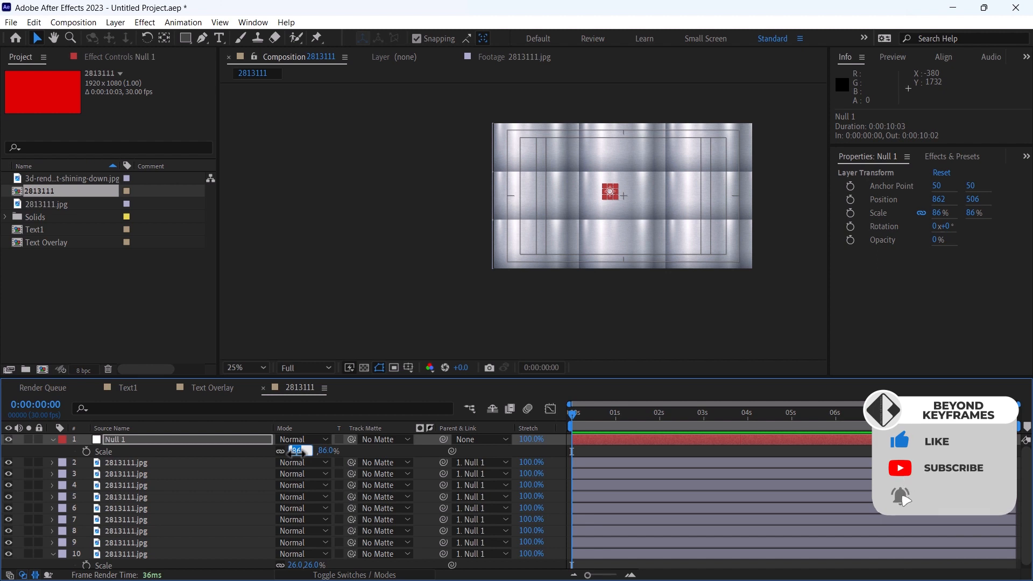
{"action": "type", "text": "88"}
{"action": "key", "text": "Return"}
{"action": "left_click", "coordinate": [615, 451]}
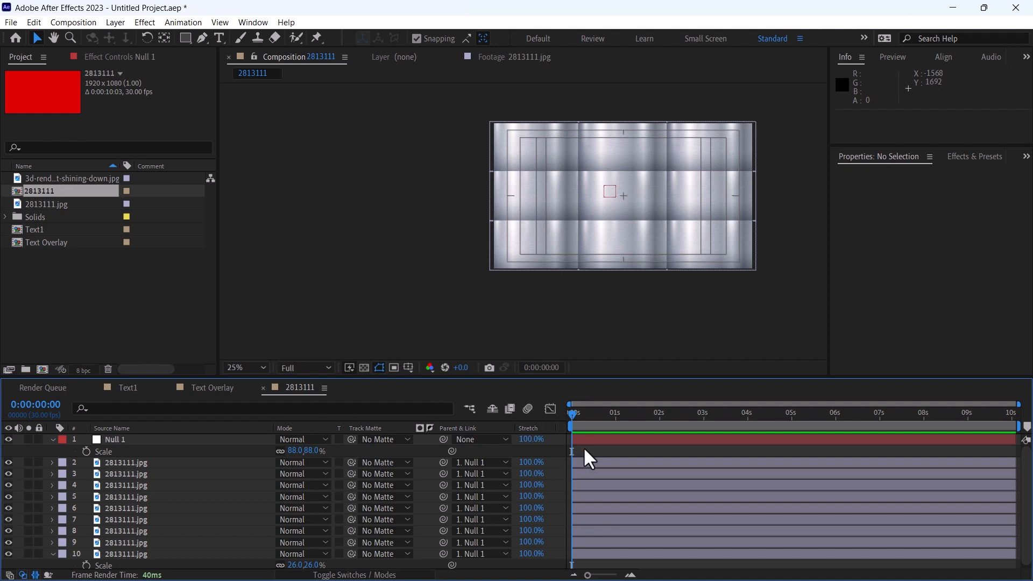
Rename the 2813111 composition to Metal Texture
{"action": "key", "text": "ctrl+k"}
{"action": "type", "text": "Me"}
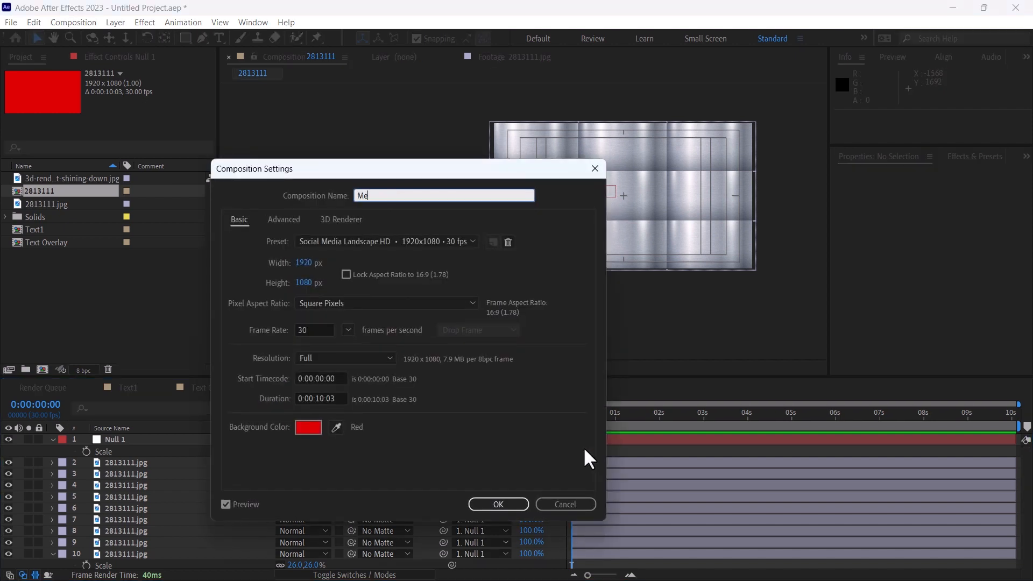
{"action": "type", "text": "tal Texture"}
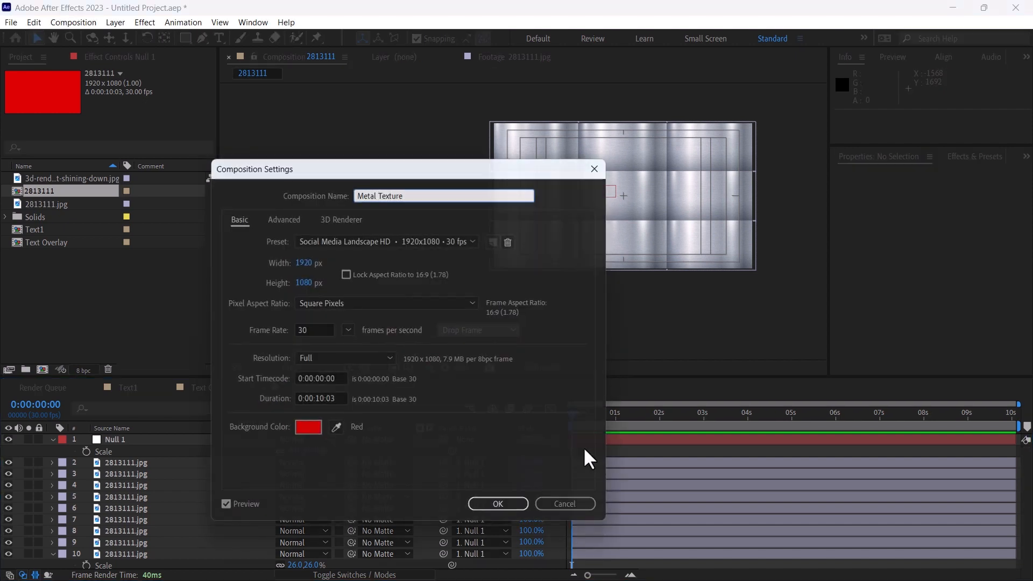
{"action": "key", "text": "Return"}
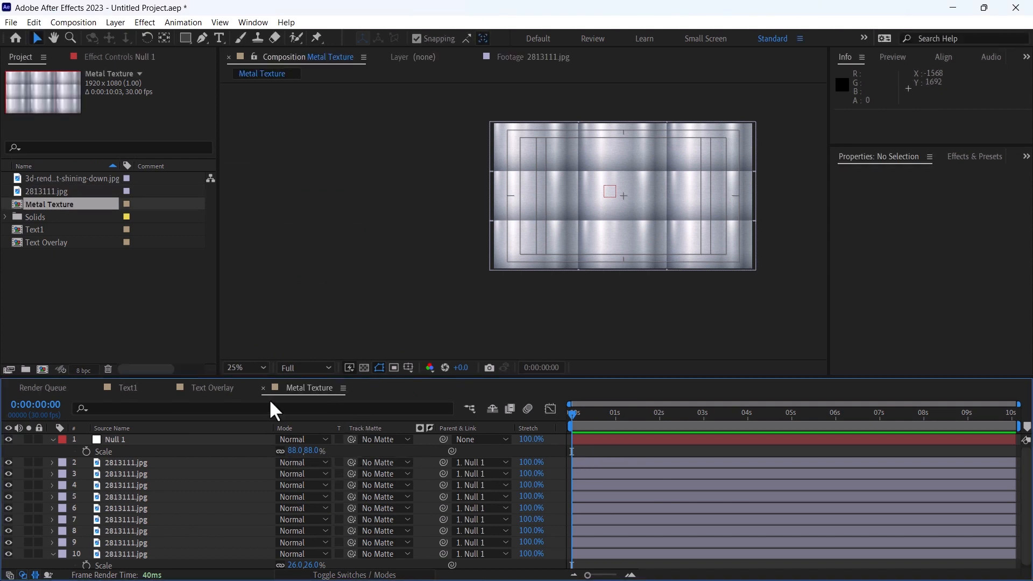
Create a new composition from Metal Texture and name it Metal Texture Final
{"action": "left_click", "coordinate": [89, 302]}
{"action": "left_click_drag", "start_coordinate": [64, 203], "coordinate": [41, 365]}
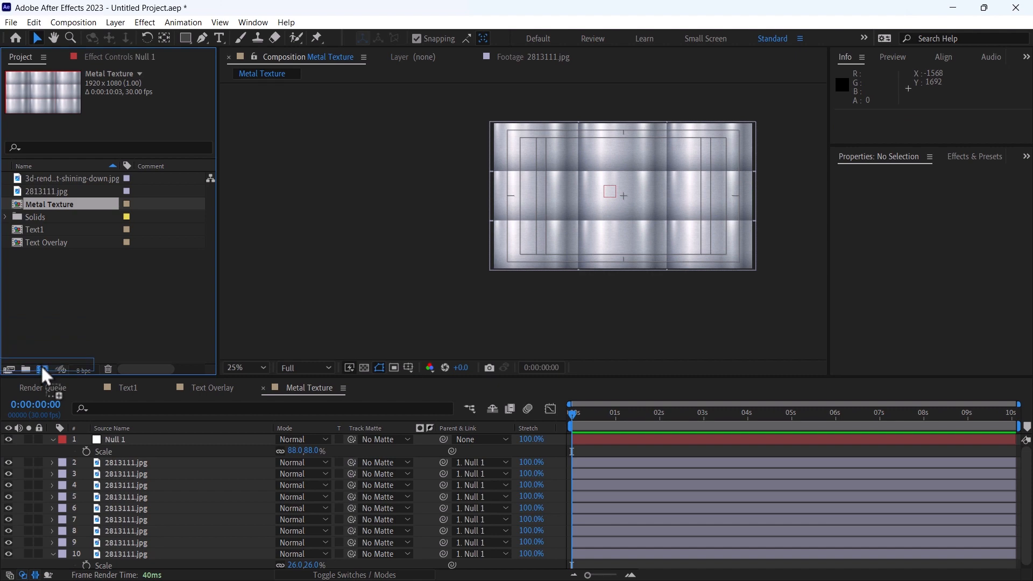
{"action": "left_click", "coordinate": [735, 500]}
{"action": "key", "text": "ctrl+k"}
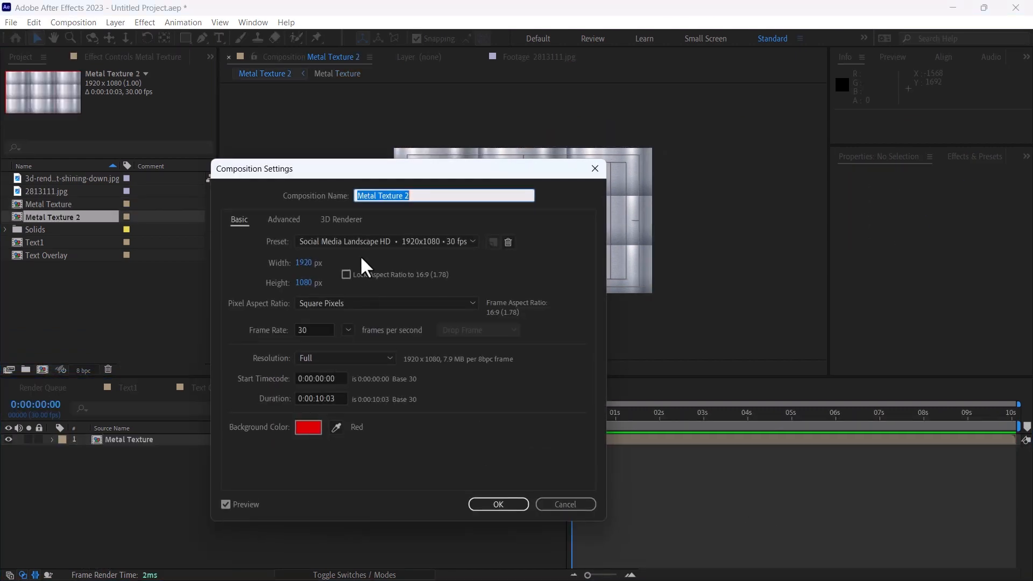
{"action": "left_click", "coordinate": [410, 196]}
{"action": "type", "text": "Final"}
{"action": "key", "text": "Return"}
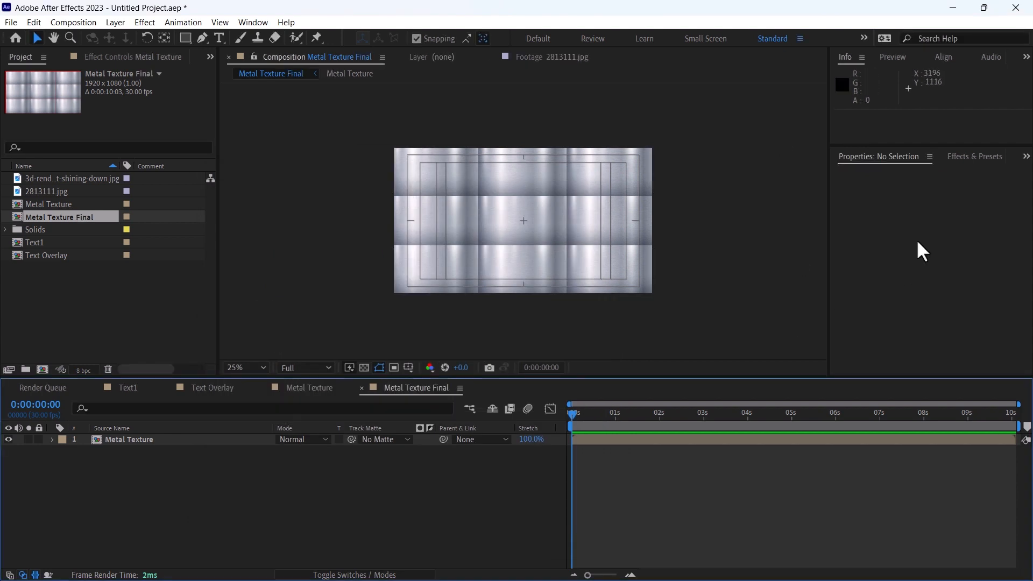
Find the Motion Tile effect and apply it to the Metal Texture layer
{"action": "left_click", "coordinate": [1001, 156]}
{"action": "left_click", "coordinate": [959, 173]}
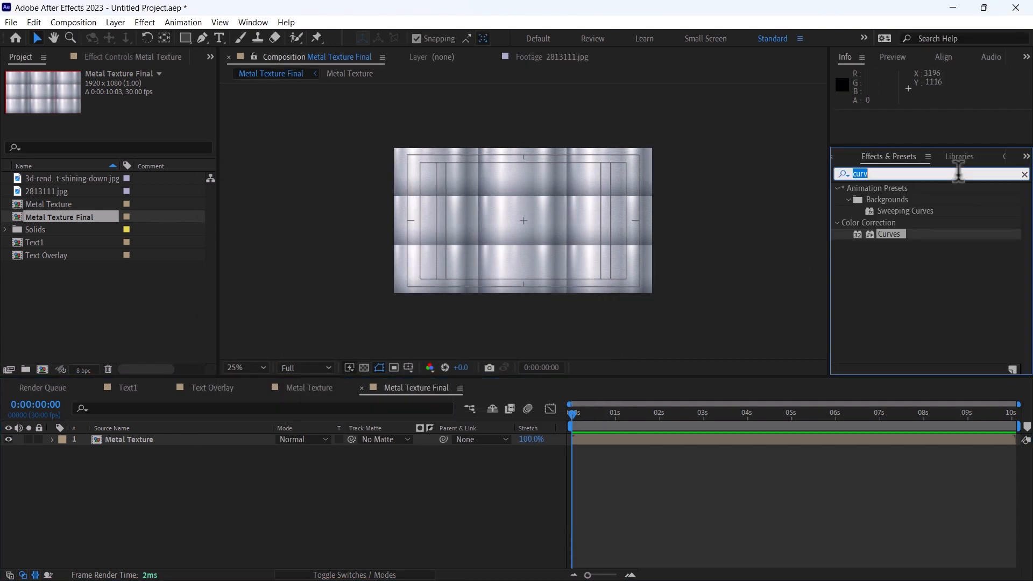
{"action": "type", "text": "moiti"}
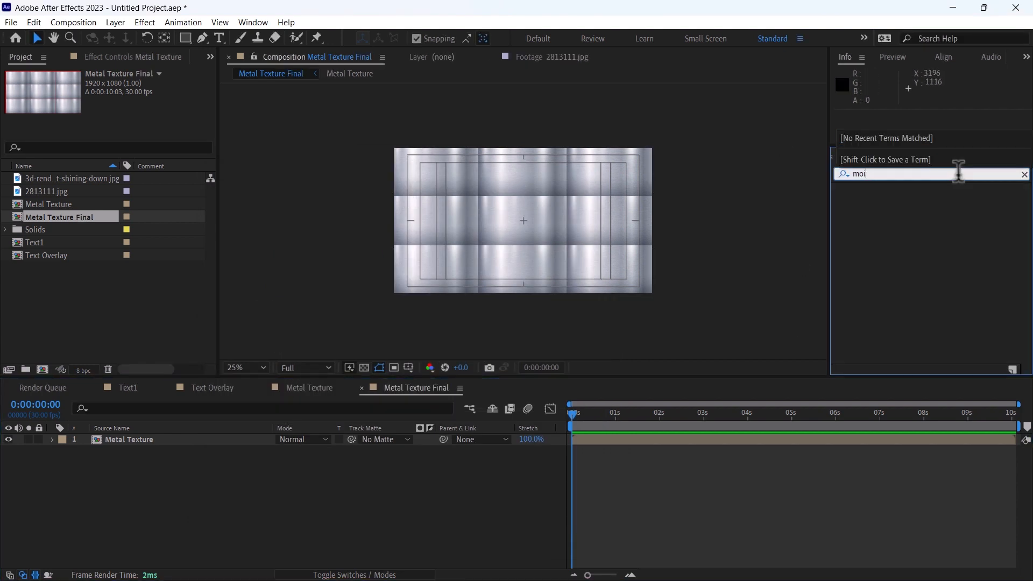
{"action": "key", "text": "BackSpace"}
{"action": "type", "text": "tio"}
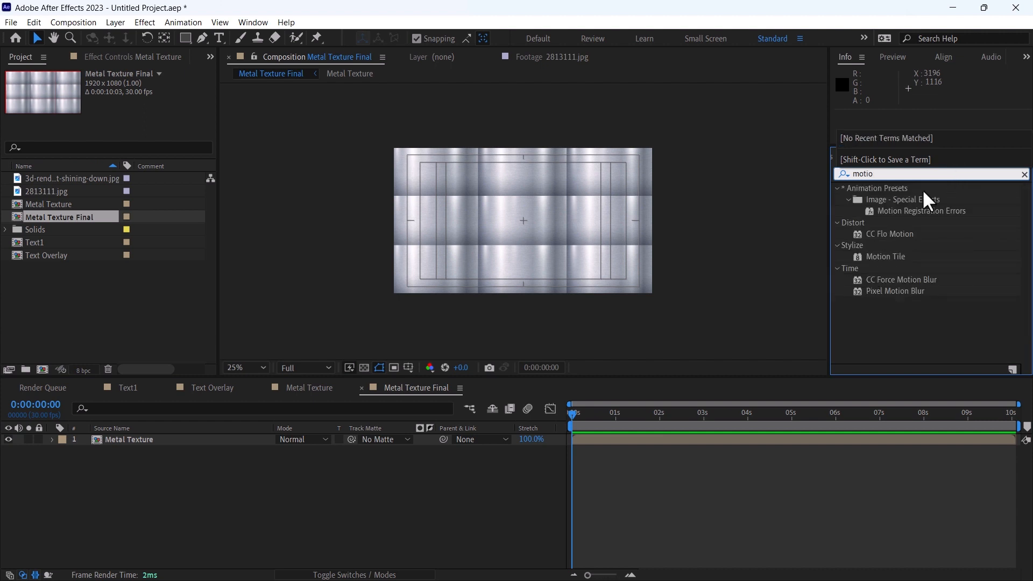
{"action": "left_click_drag", "start_coordinate": [893, 261], "coordinate": [583, 452]}
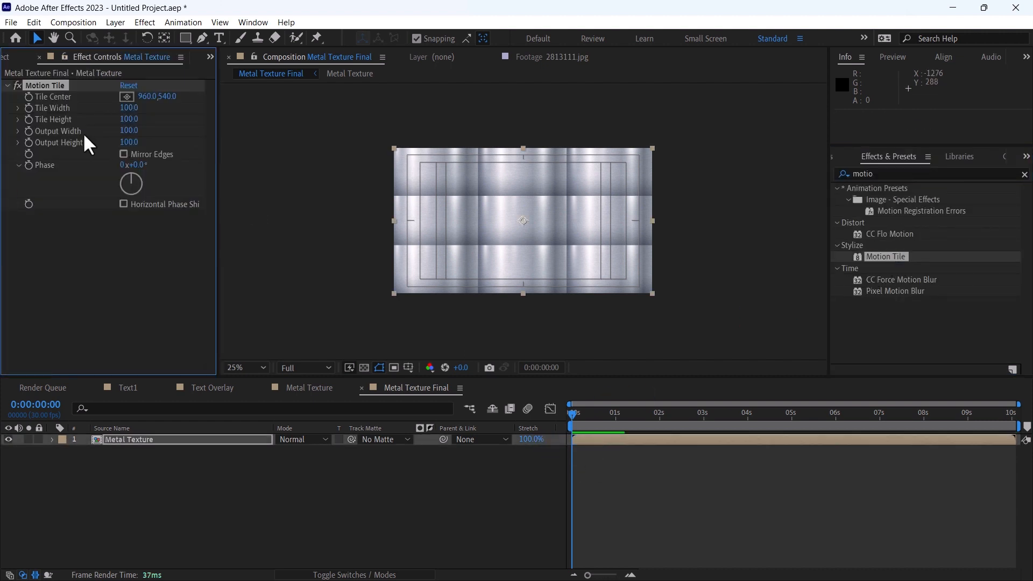
Set Motion Tile's output width and output height to 500 and enable Mirror Edges
{"action": "left_click", "coordinate": [129, 131]}
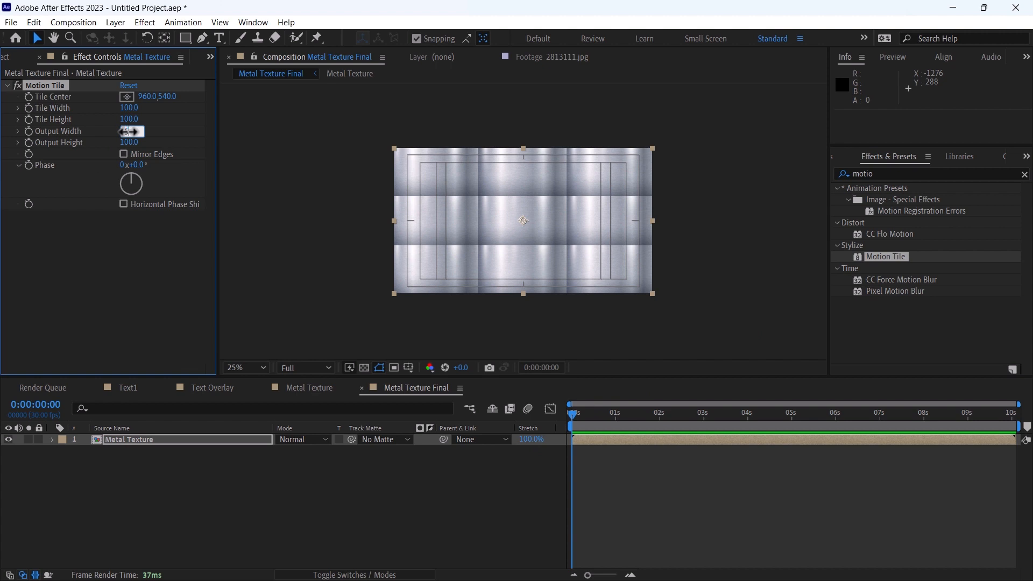
{"action": "key", "text": "Tab"}
{"action": "type", "text": "5p"}
Animate the Metal Texture layer's position horizontally from 960, 540 at the start to 2864, 540 at the composition's end
{"action": "left_click", "coordinate": [85, 451]}
{"action": "key", "text": "End"}
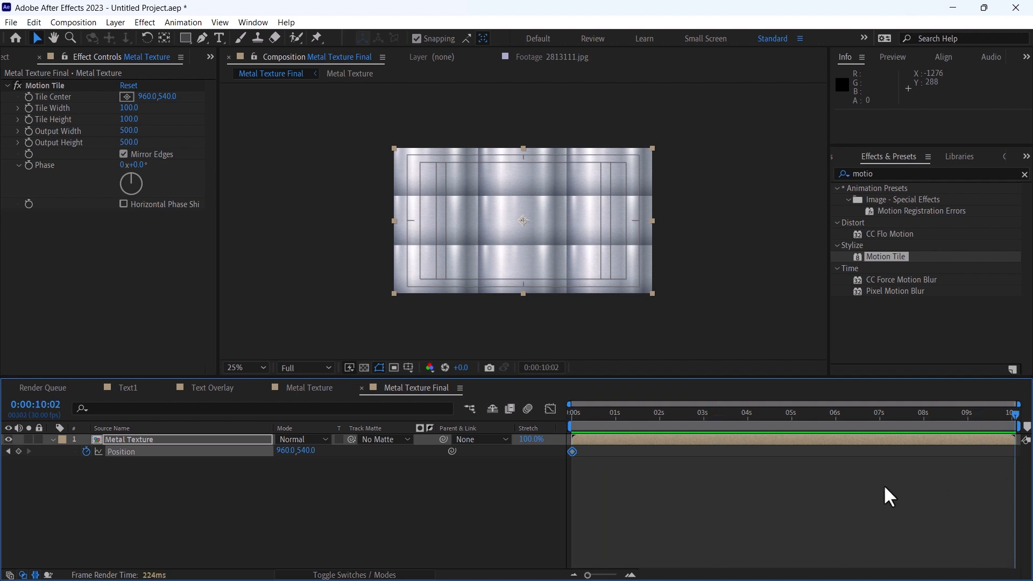
{"action": "left_click_drag", "start_coordinate": [286, 450], "coordinate": [398, 487]}
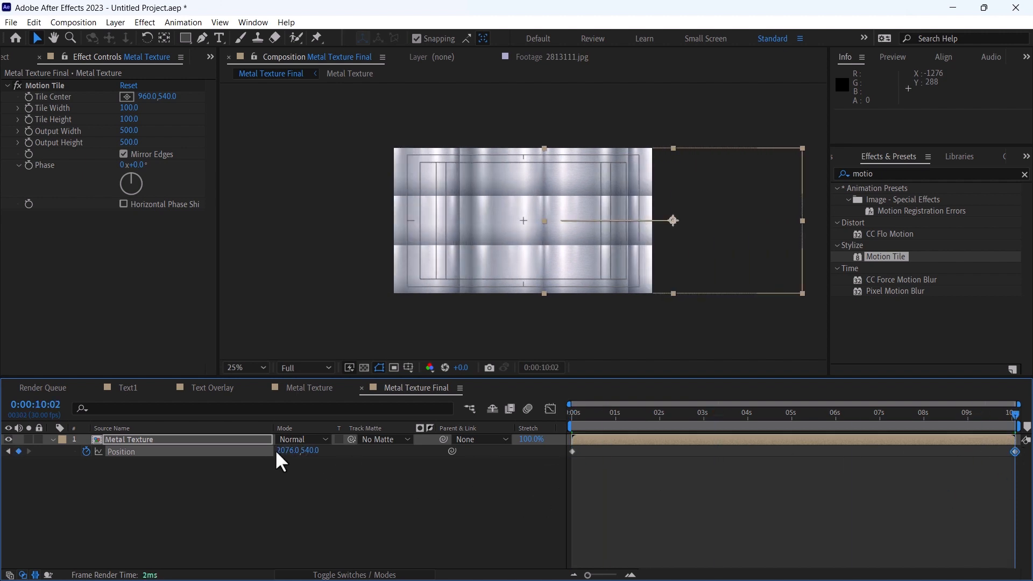
{"action": "left_click_drag", "start_coordinate": [276, 450], "coordinate": [786, 474]}
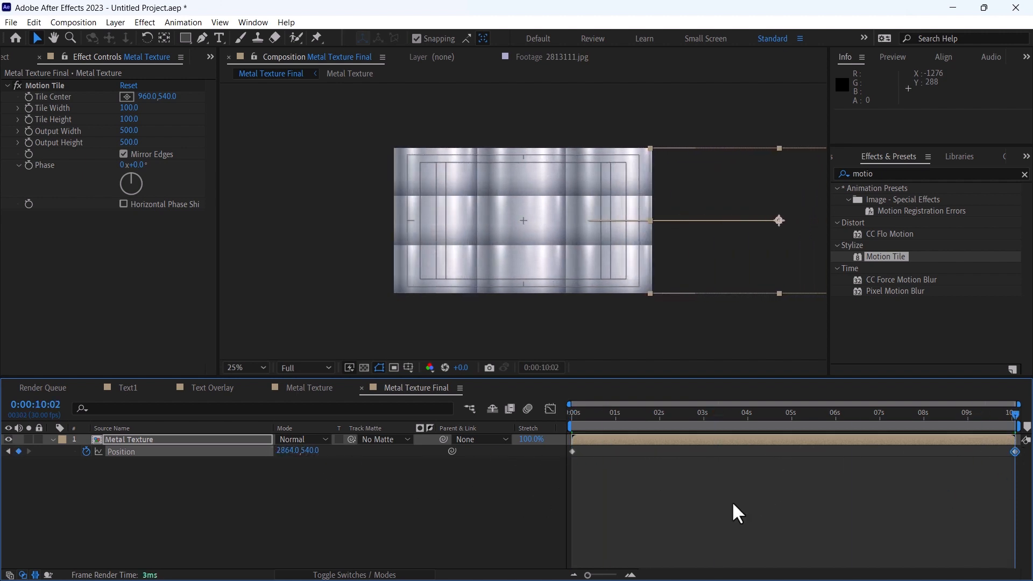
{"action": "left_click", "coordinate": [733, 504]}
Add the Text1 composition to Text Overlay and place Metal Texture Final beneath it
{"action": "left_click", "coordinate": [208, 388]}
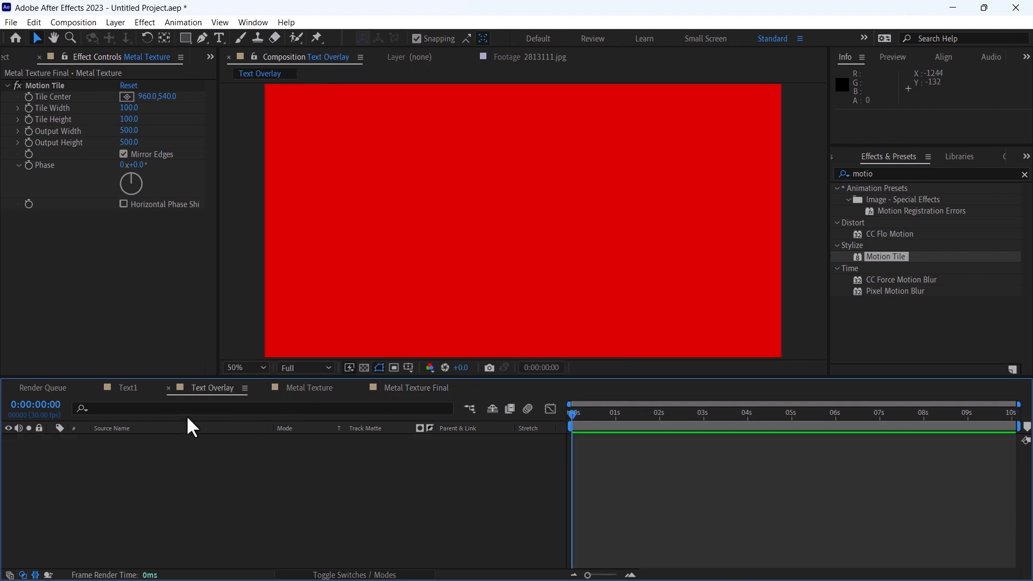
{"action": "left_click", "coordinate": [15, 58]}
{"action": "left_click", "coordinate": [70, 301]}
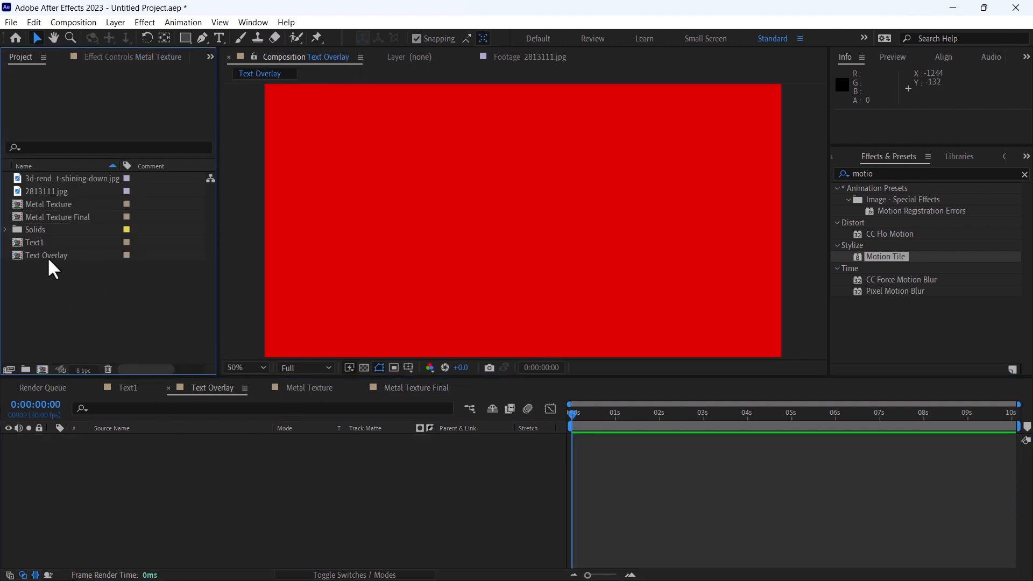
{"action": "left_click_drag", "start_coordinate": [48, 243], "coordinate": [245, 489]}
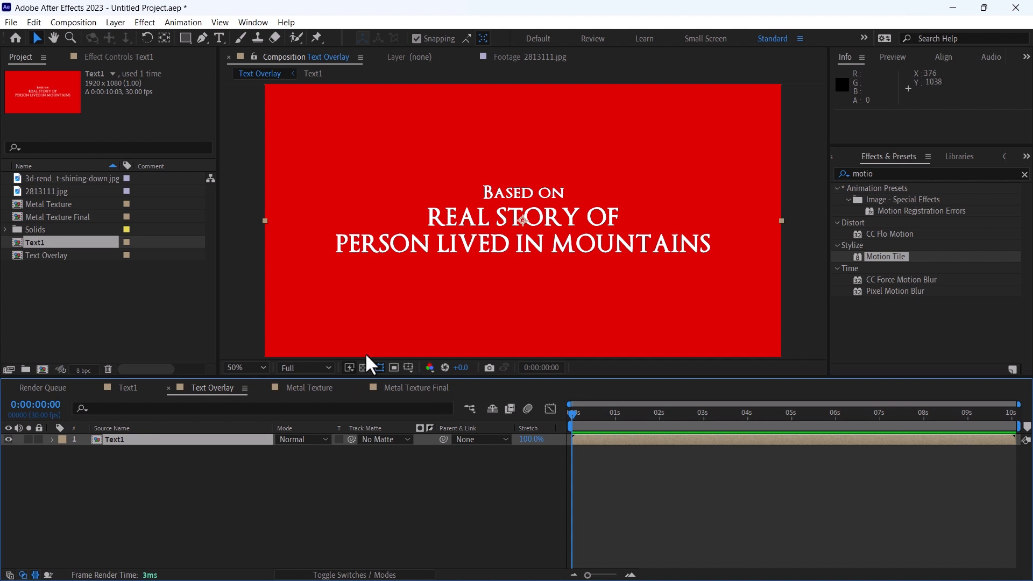
{"action": "left_click_drag", "start_coordinate": [56, 218], "coordinate": [279, 470]}
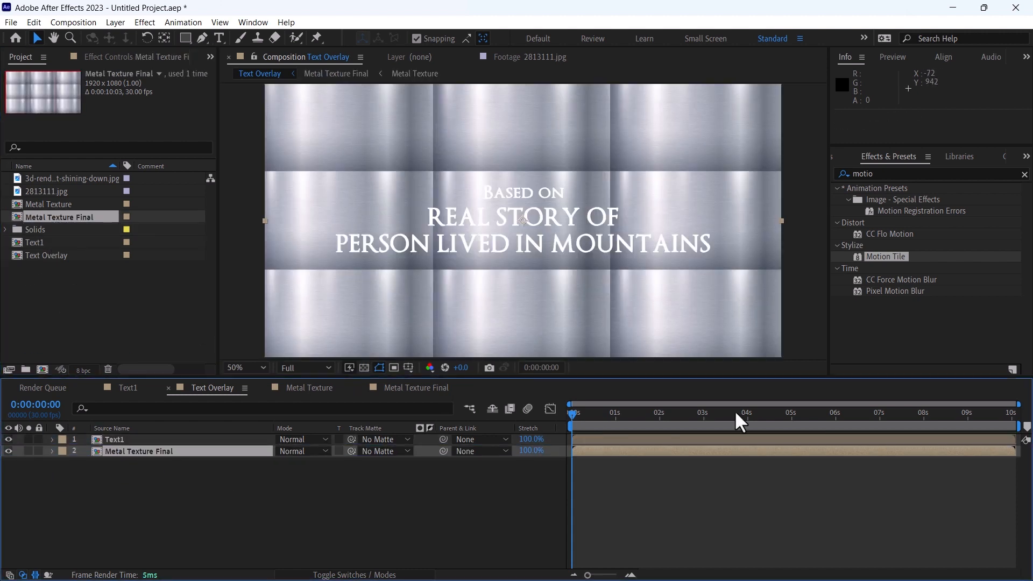
Apply CC Glass to the Metal Texture Final layer and use Text1 as its bump map
{"action": "left_click", "coordinate": [144, 452]}
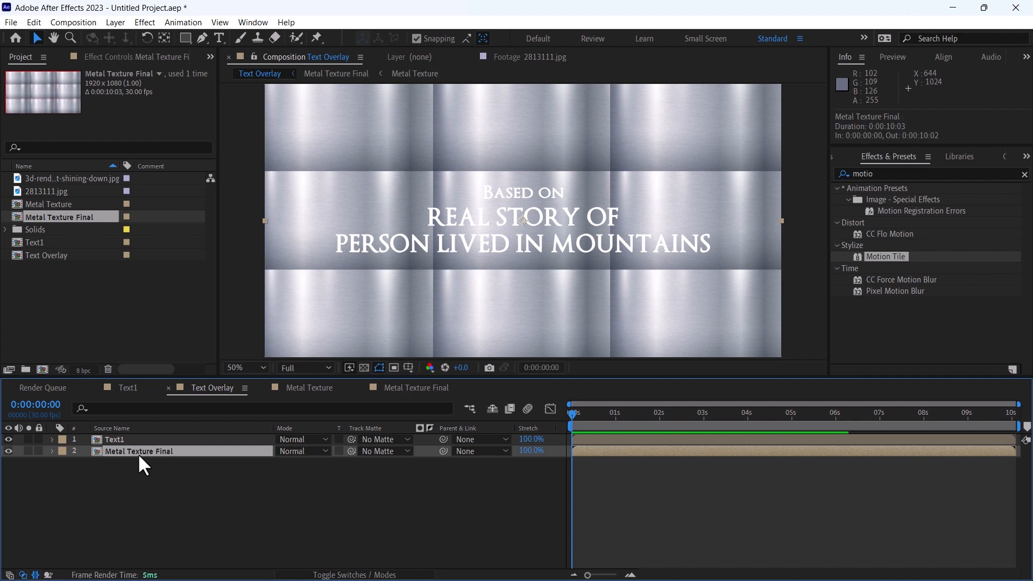
{"action": "left_click", "coordinate": [889, 173]}
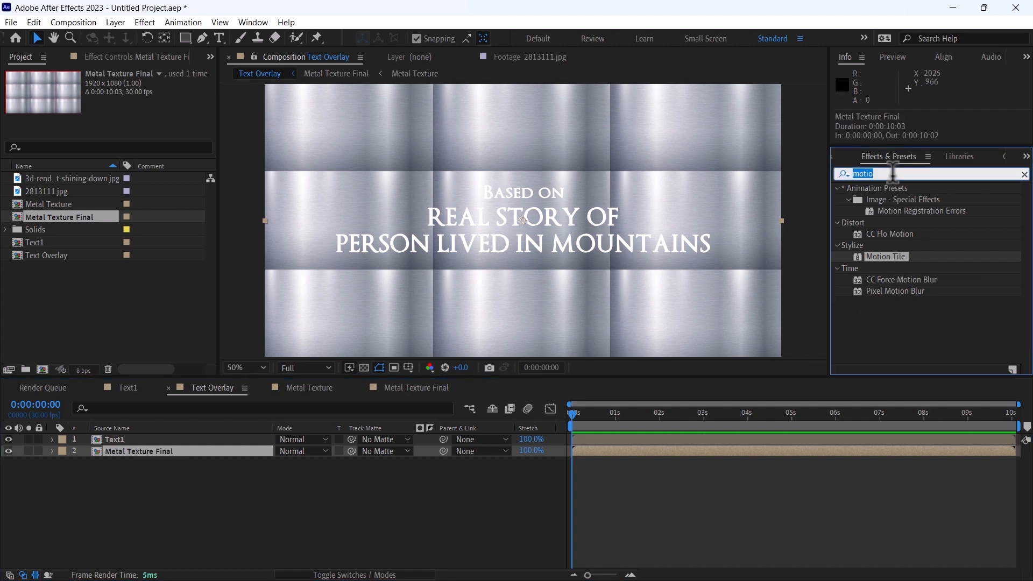
{"action": "type", "text": "cc gl"}
{"action": "double_click", "coordinate": [882, 223]}
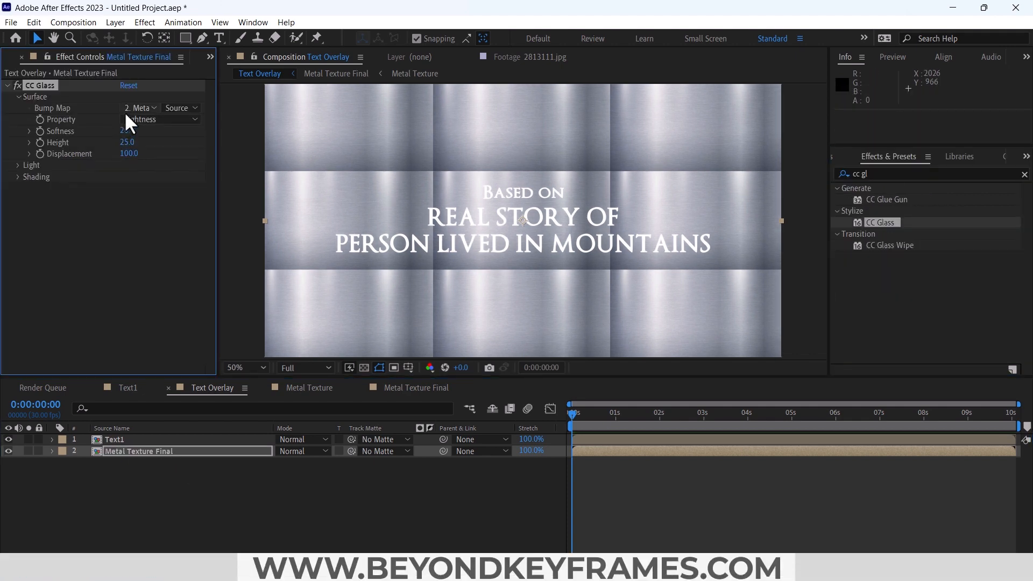
{"action": "left_click", "coordinate": [133, 109]}
{"action": "left_click", "coordinate": [153, 143]}
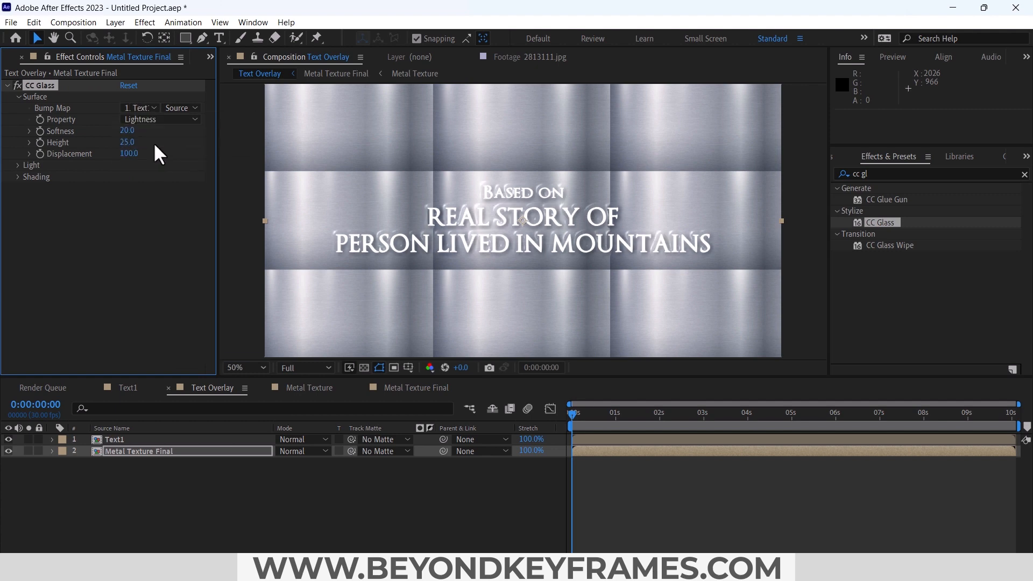
Set CC Glass softness to 75, height to 95 and displacement to -200
{"action": "left_click", "coordinate": [128, 131]}
{"action": "type", "text": "75"}
{"action": "key", "text": "Tab"}
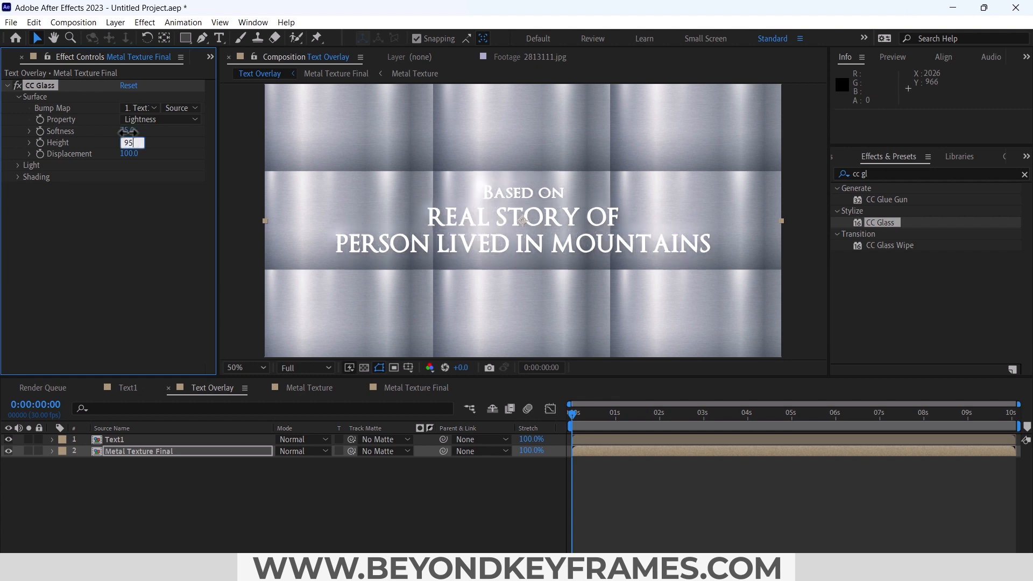
{"action": "type", "text": "95"}
{"action": "key", "text": "Tab"}
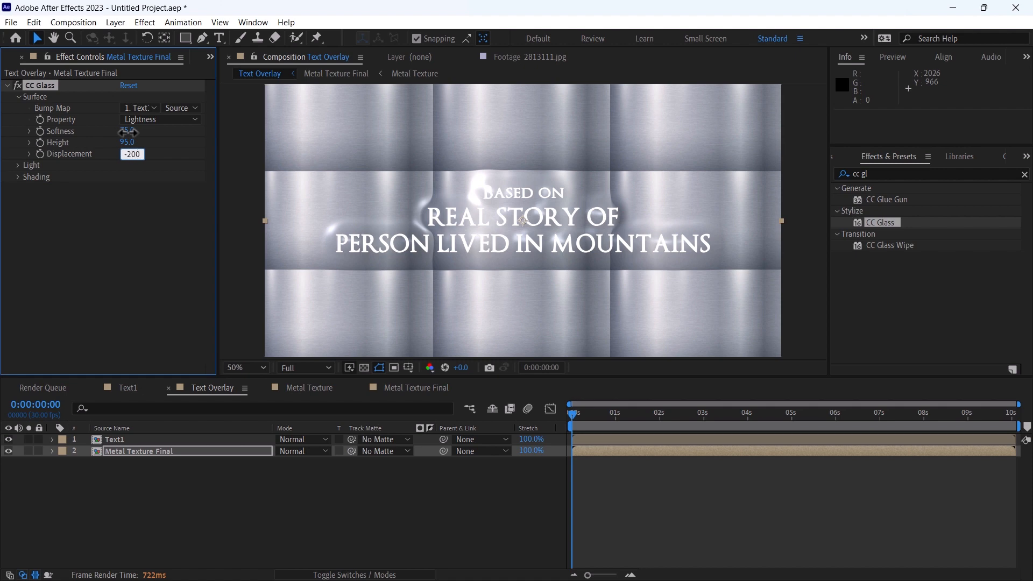
{"action": "key", "text": "Return"}
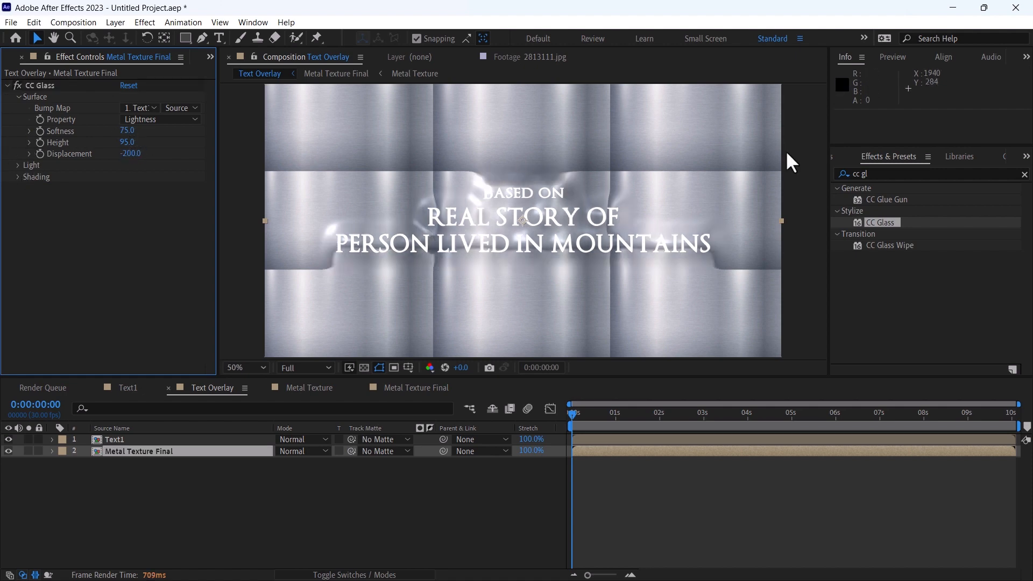
Apply CC Blobbylize to the Metal Texture Final layer and choose Text1 as its blob layer
{"action": "left_click", "coordinate": [894, 173]}
{"action": "type", "text": "cc "}
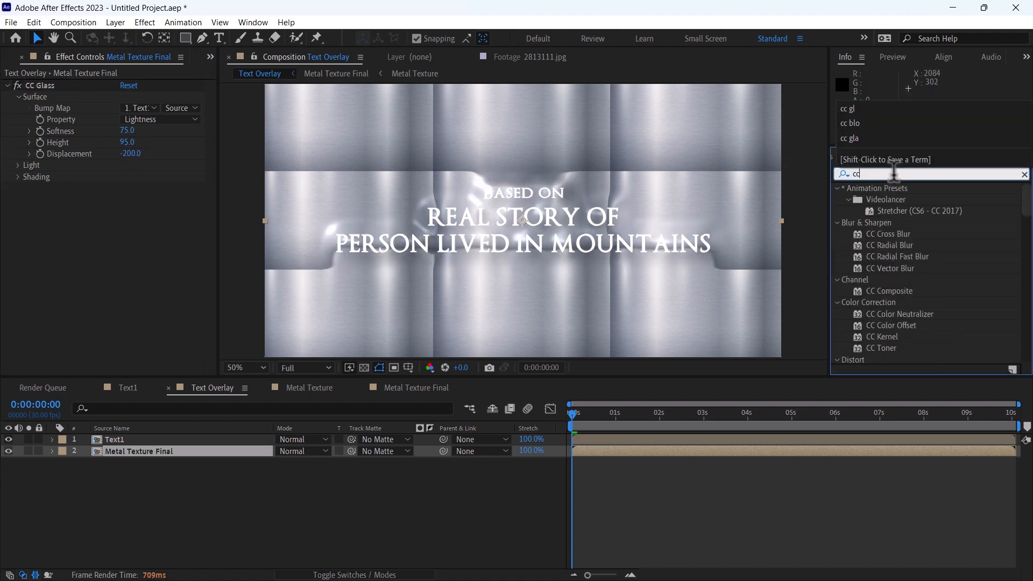
{"action": "type", "text": "blo"}
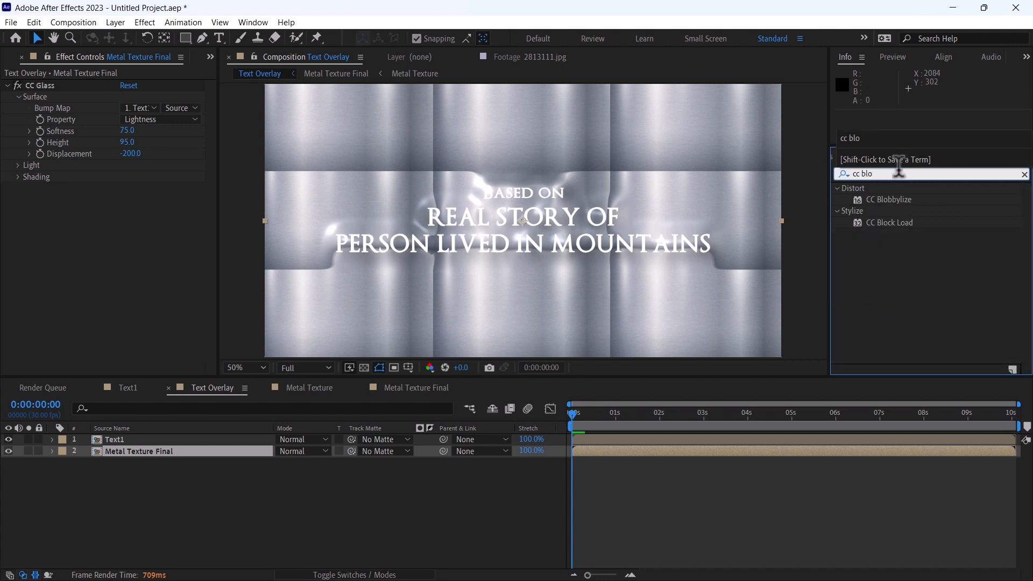
{"action": "left_click_drag", "start_coordinate": [889, 199], "coordinate": [123, 453]}
{"action": "left_click", "coordinate": [18, 198]}
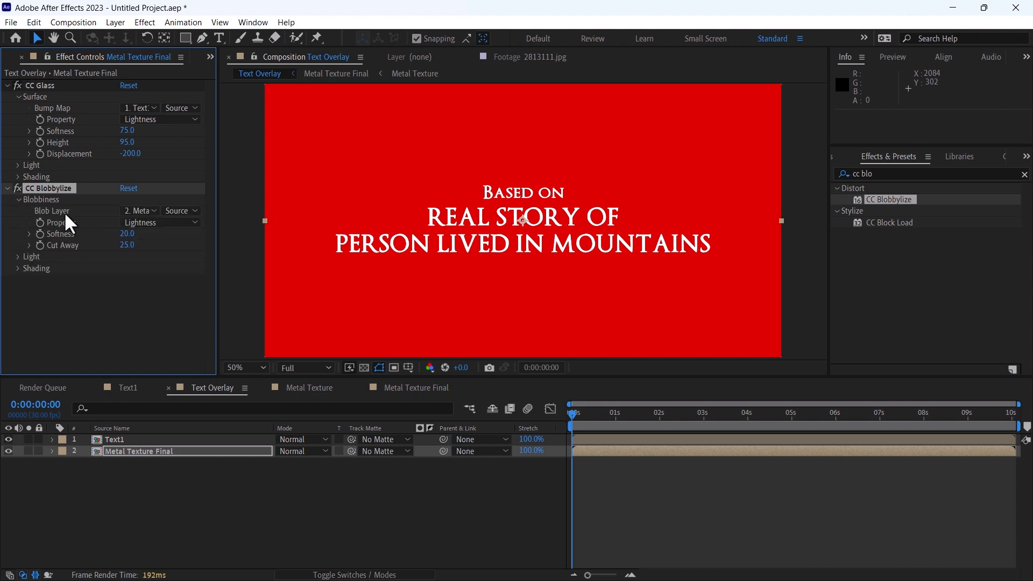
{"action": "left_click", "coordinate": [139, 210]}
{"action": "left_click", "coordinate": [141, 245]}
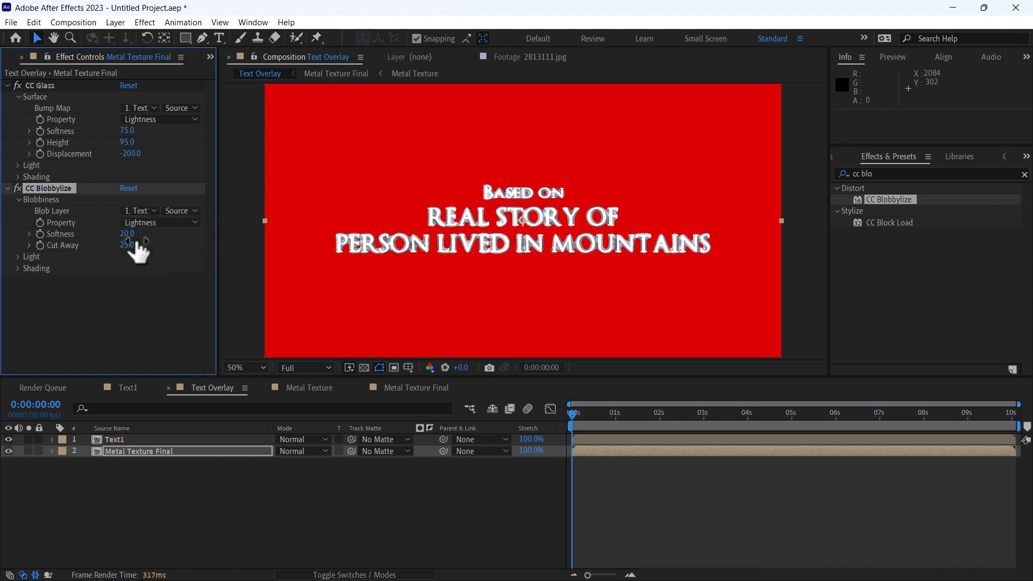
Set CC Blobbylize softness to 7 and cut away to 0
{"action": "left_click", "coordinate": [127, 234]}
{"action": "type", "text": "7"}
{"action": "key", "text": "Return"}
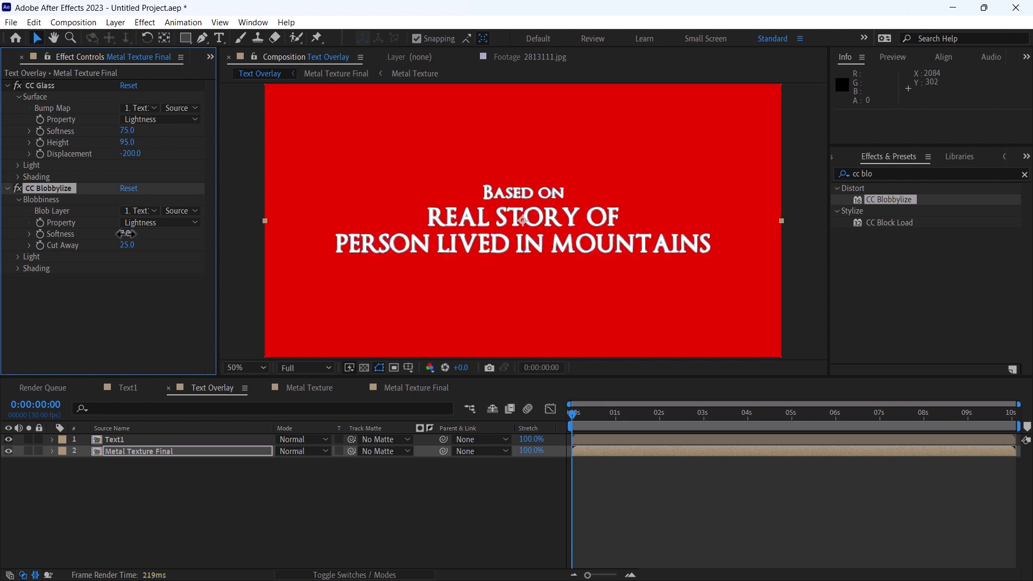
{"action": "left_click", "coordinate": [128, 245]}
{"action": "type", "text": "0"}
{"action": "key", "text": "Return"}
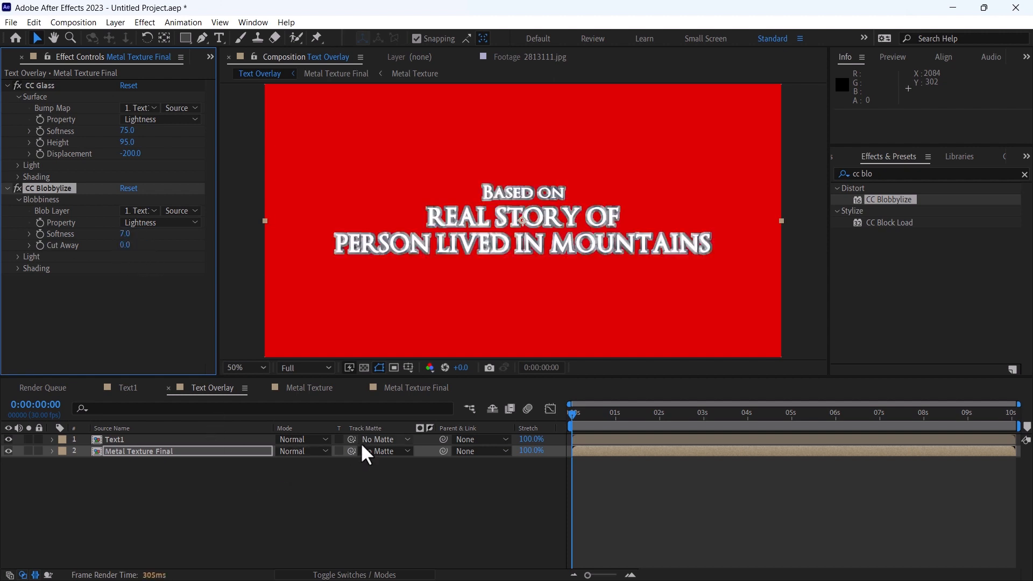
Use Text1 as the track matte for Metal Texture Final and turn both layers into 3D layers
{"action": "left_click_drag", "start_coordinate": [350, 448], "coordinate": [192, 441]}
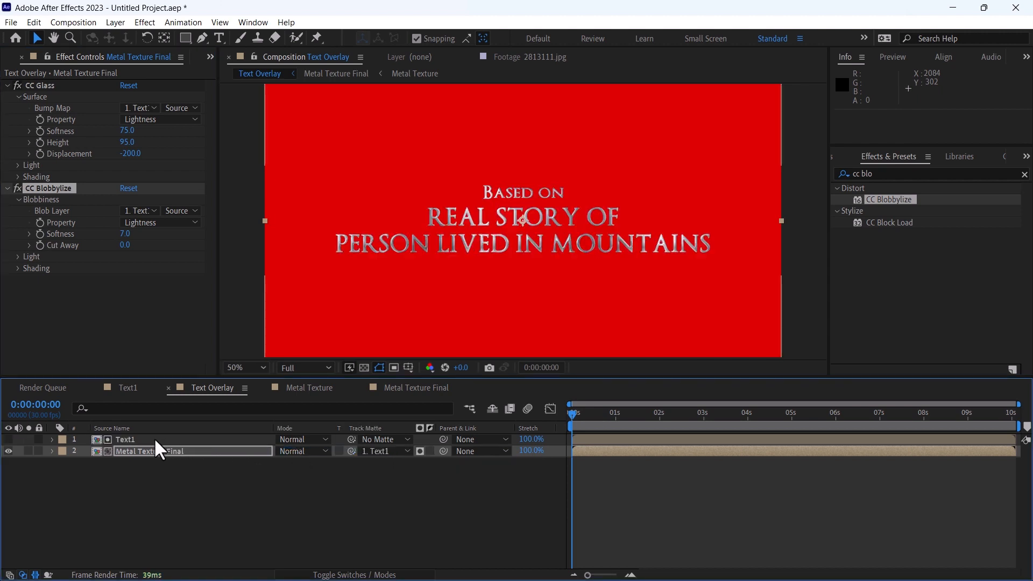
{"action": "left_click_drag", "start_coordinate": [578, 419], "coordinate": [742, 415]}
{"action": "left_click", "coordinate": [675, 497]}
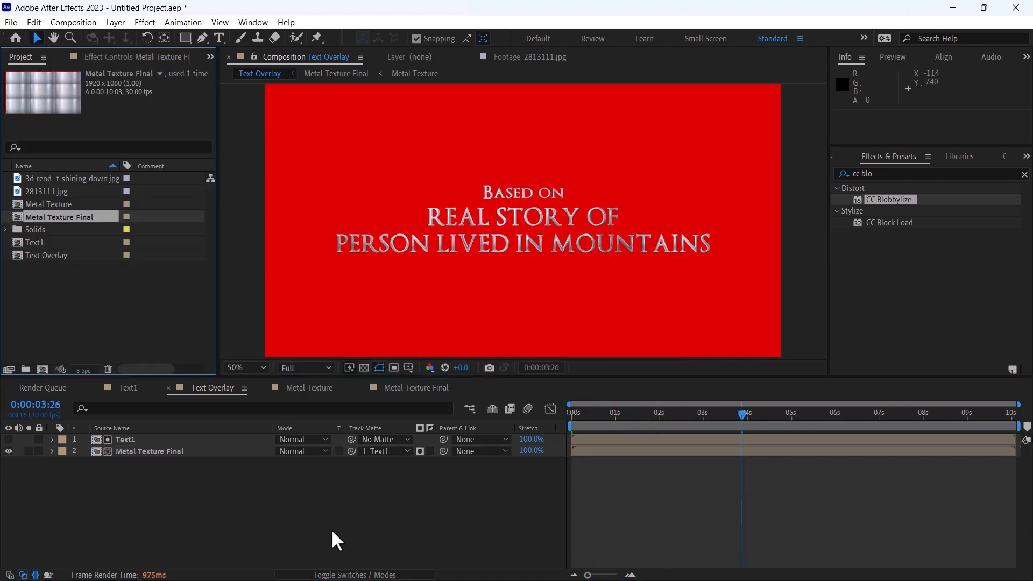
{"action": "left_click", "coordinate": [355, 575]}
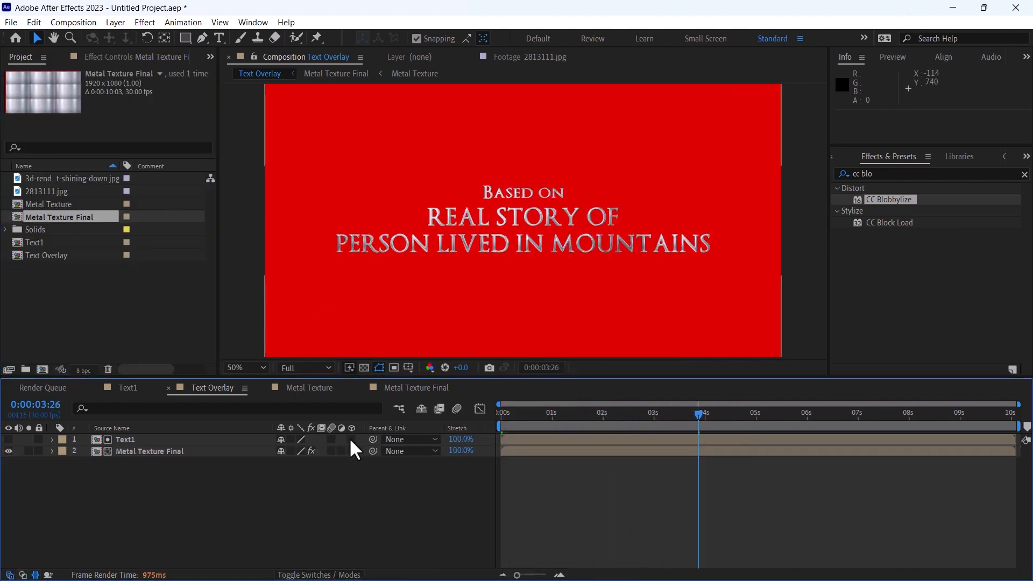
{"action": "left_click_drag", "start_coordinate": [353, 439], "coordinate": [350, 473]}
Create a new composition from Text Overlay and make its Text Overlay layer 3D
{"action": "left_click", "coordinate": [42, 255]}
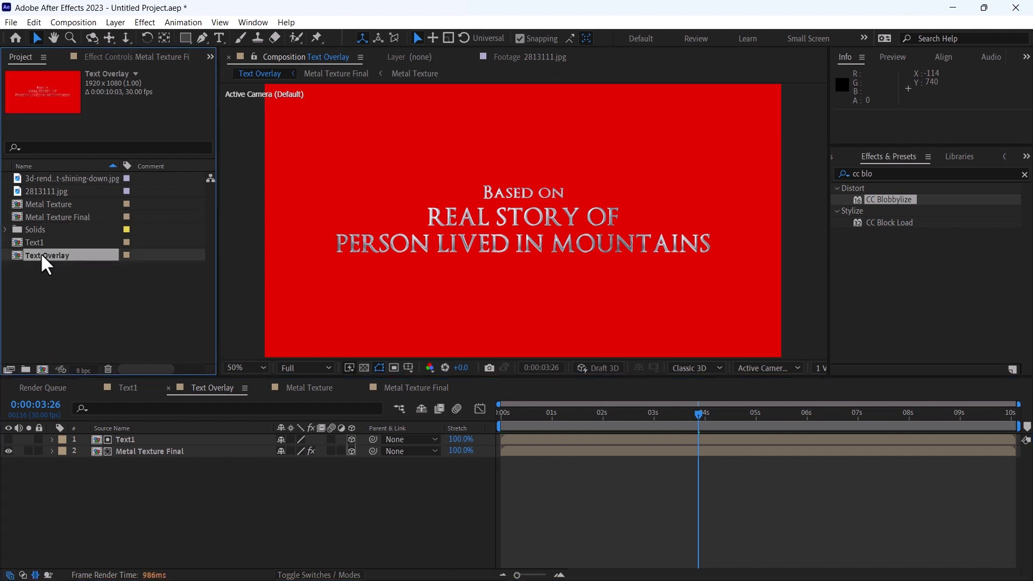
{"action": "left_click_drag", "start_coordinate": [44, 256], "coordinate": [42, 370]}
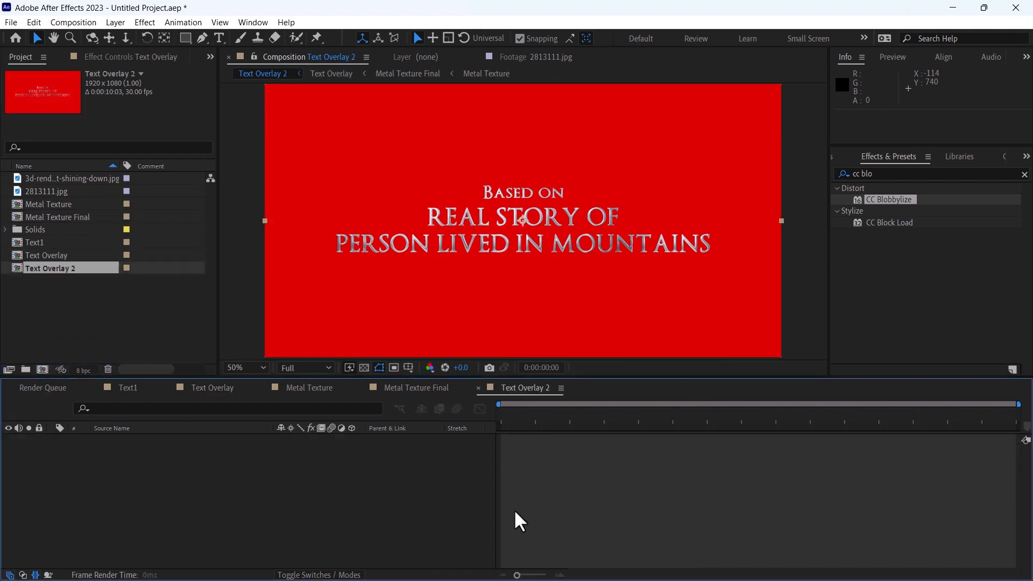
{"action": "left_click", "coordinate": [352, 439]}
{"action": "left_click", "coordinate": [634, 520]}
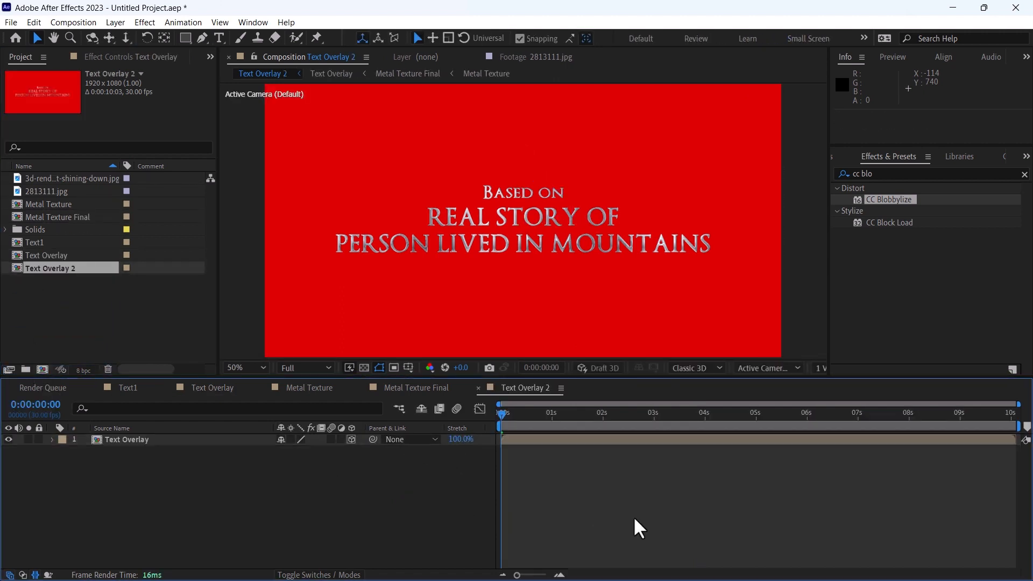
Rename the Text Overlay 2 composition to Metal Text 1
{"action": "key", "text": "ctrl+k"}
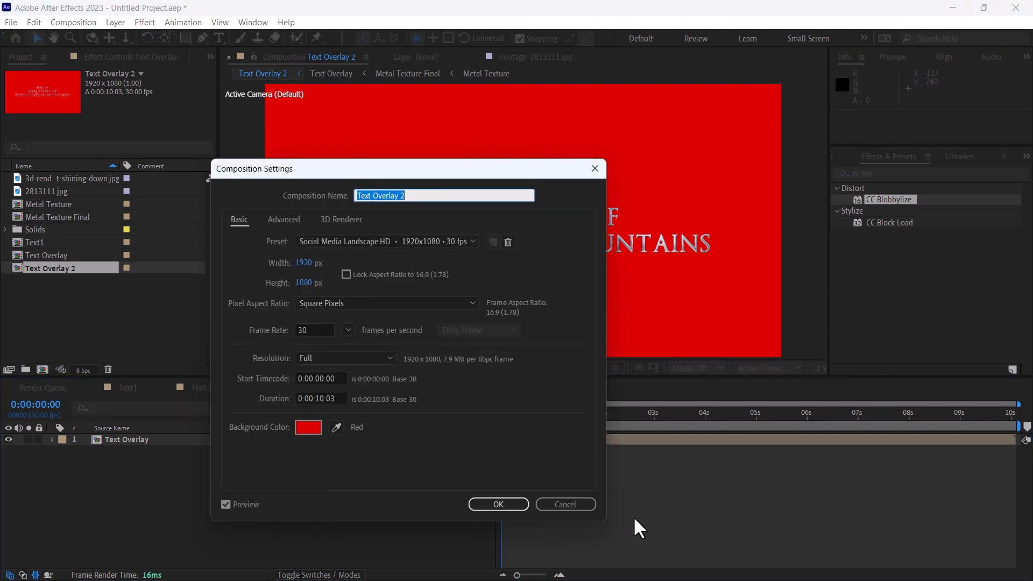
{"action": "type", "text": "Metal Text 1"}
{"action": "key", "text": "Return"}
Create a new 1920 x 1080, 30 fps composition named Main Comp
{"action": "left_click", "coordinate": [85, 22]}
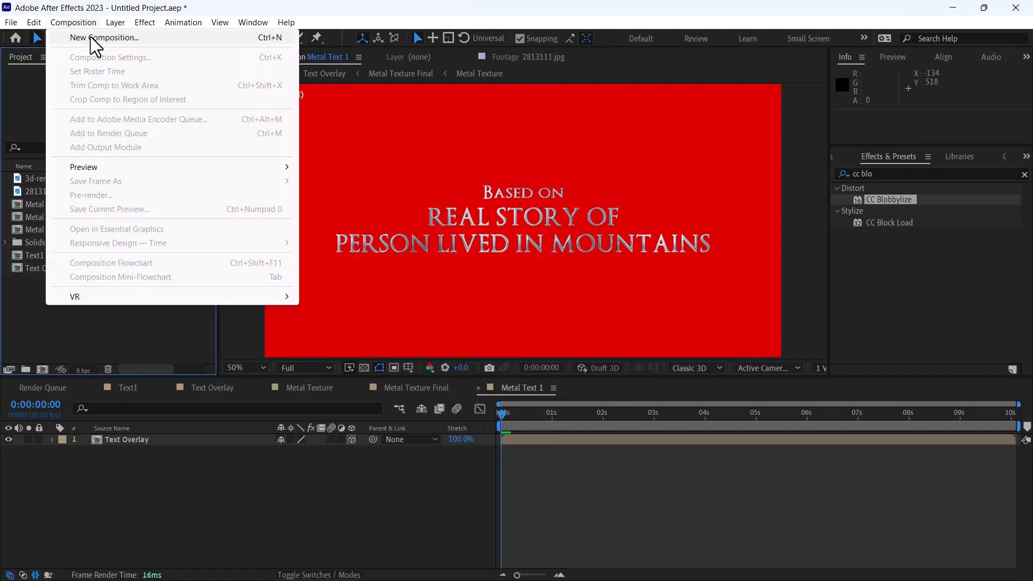
{"action": "left_click", "coordinate": [91, 37]}
{"action": "type", "text": "Fl"}
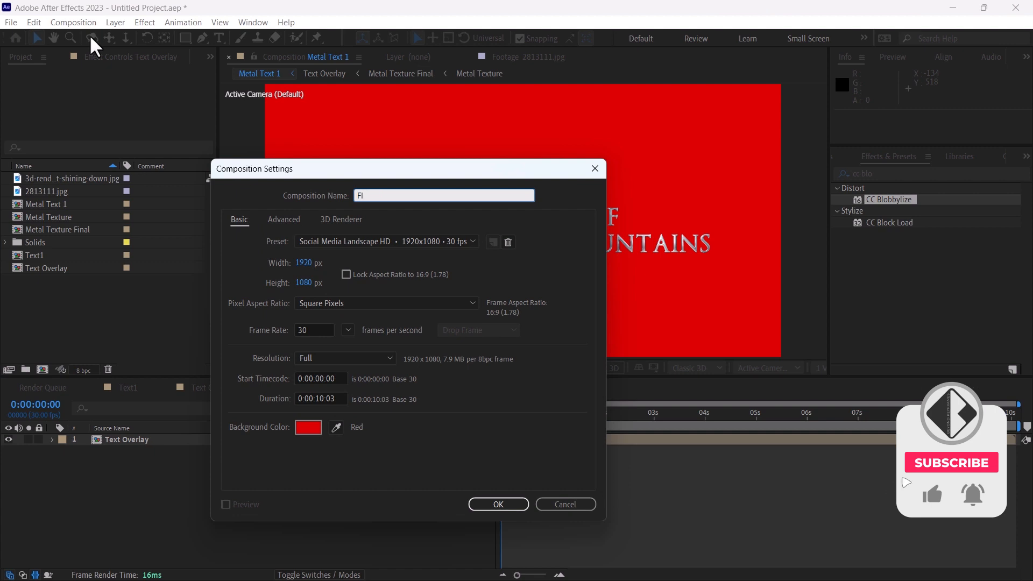
{"action": "key", "text": "BackSpace"}
{"action": "key", "text": "BackSpace"}
{"action": "type", "text": "Main Comp"}
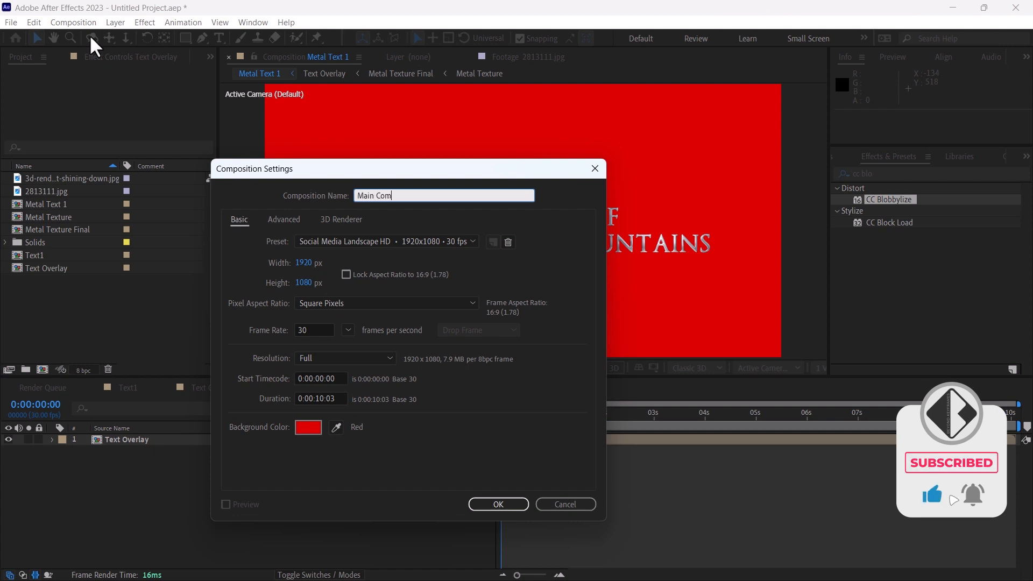
{"action": "key", "text": "Return"}
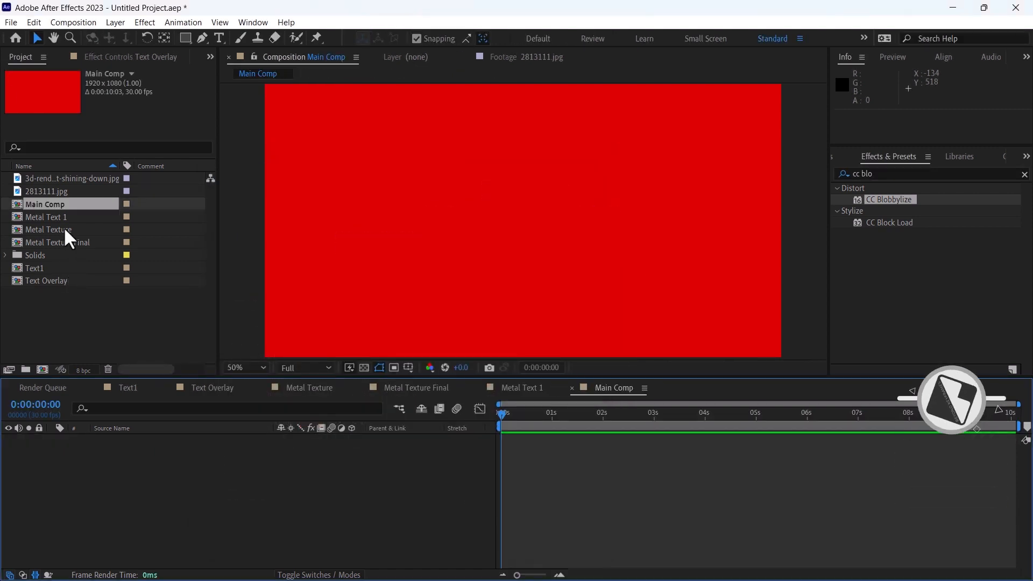
Add the Metal Text 1 composition to Main Comp and make it a 3D layer
{"action": "left_click_drag", "start_coordinate": [54, 217], "coordinate": [120, 484]}
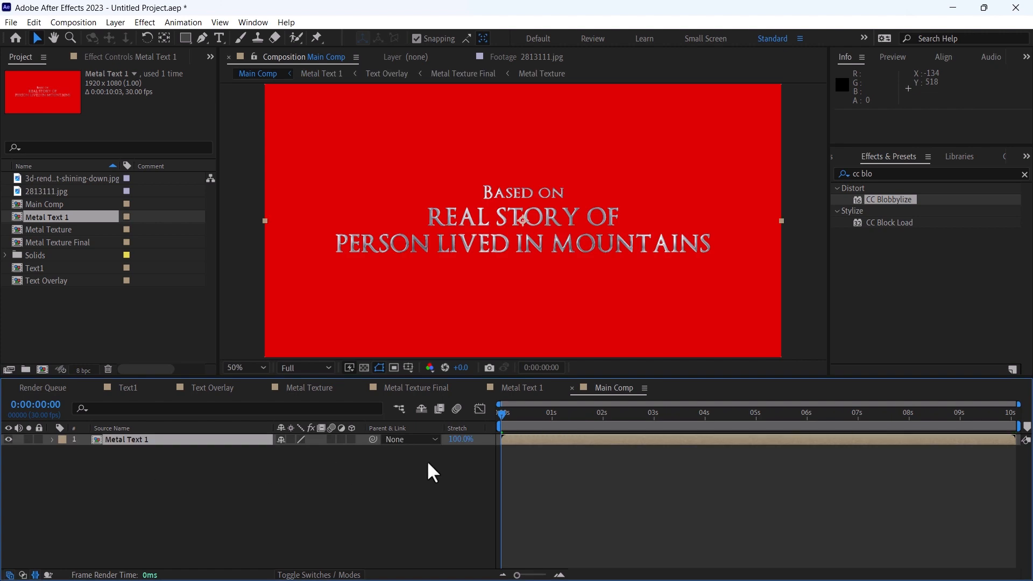
{"action": "left_click", "coordinate": [352, 439]}
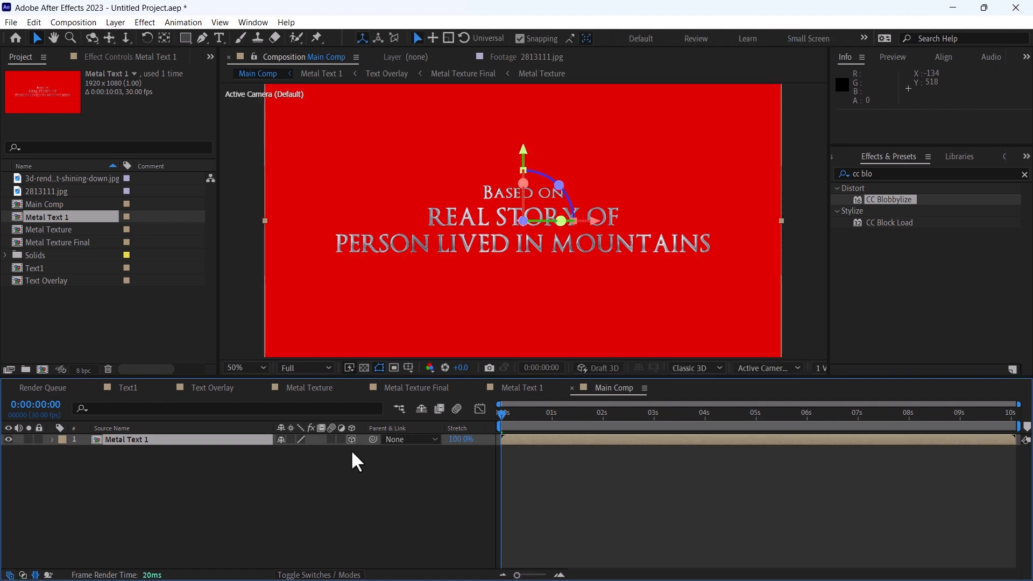
{"action": "left_click", "coordinate": [127, 25]}
{"action": "left_click", "coordinate": [137, 35]}
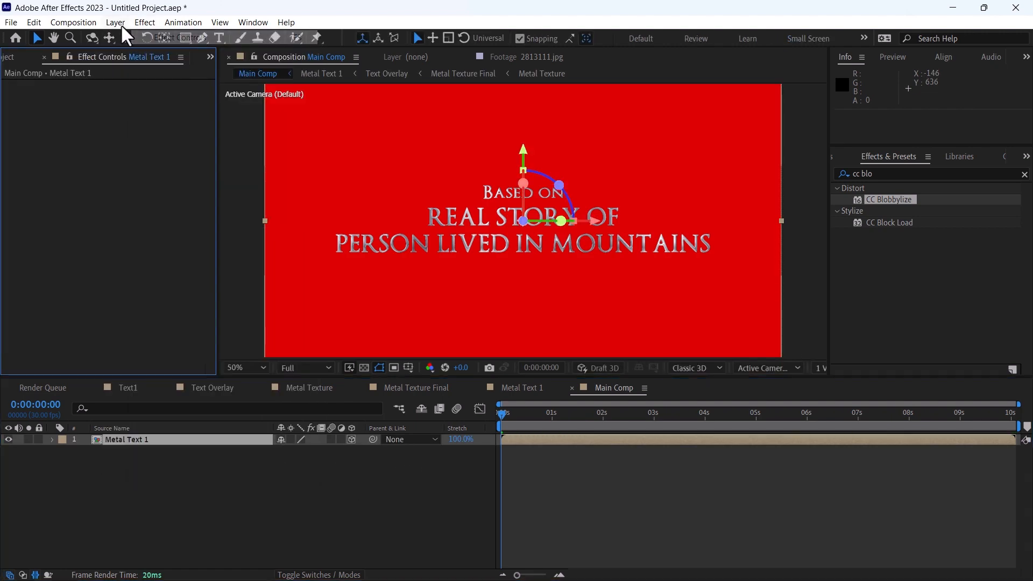
Add a two-node 50 mm camera to Main Comp
{"action": "left_click", "coordinate": [117, 25]}
{"action": "mouse_move", "coordinate": [171, 37]}
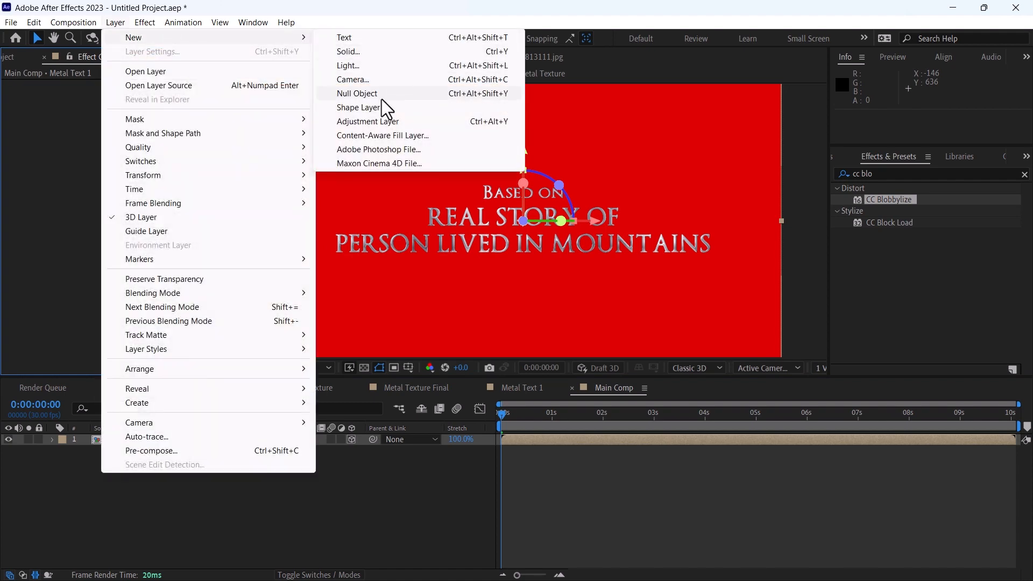
{"action": "left_click", "coordinate": [353, 79]}
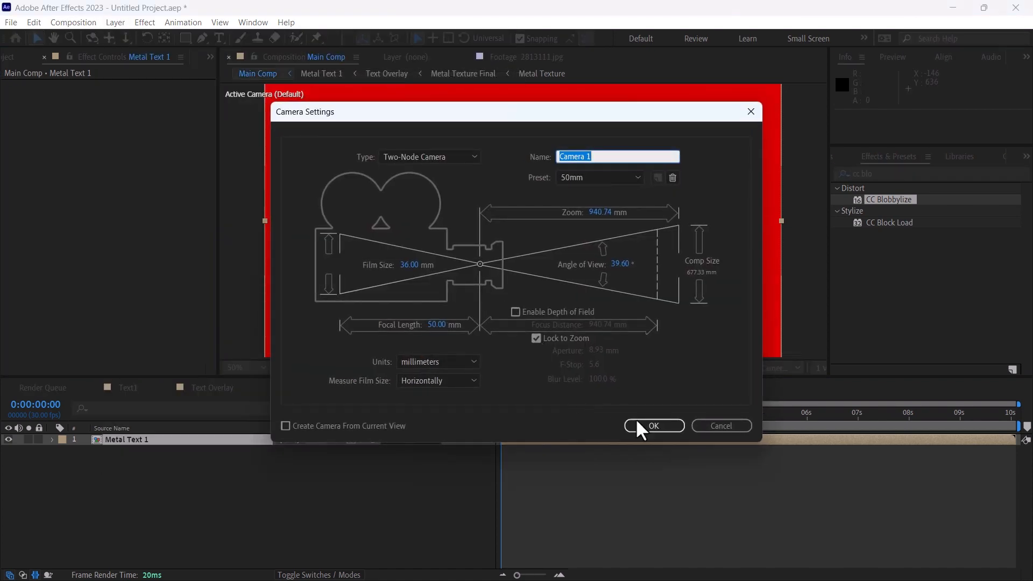
{"action": "left_click", "coordinate": [639, 425]}
Add a null object to Main Comp, make it 3D and parent the camera to it
{"action": "left_click", "coordinate": [121, 21]}
{"action": "mouse_move", "coordinate": [140, 39]}
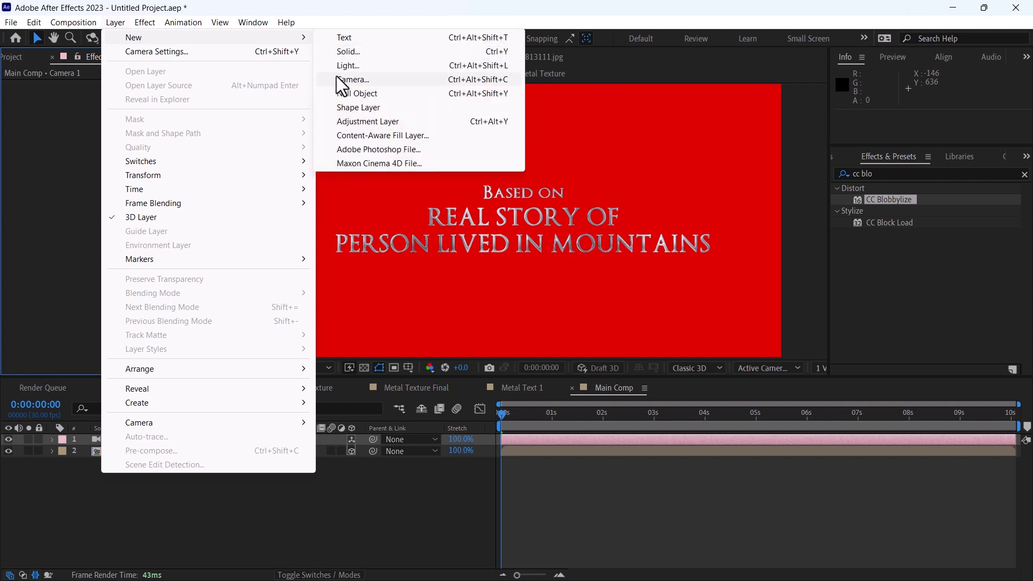
{"action": "left_click", "coordinate": [339, 90]}
{"action": "left_click", "coordinate": [351, 439]}
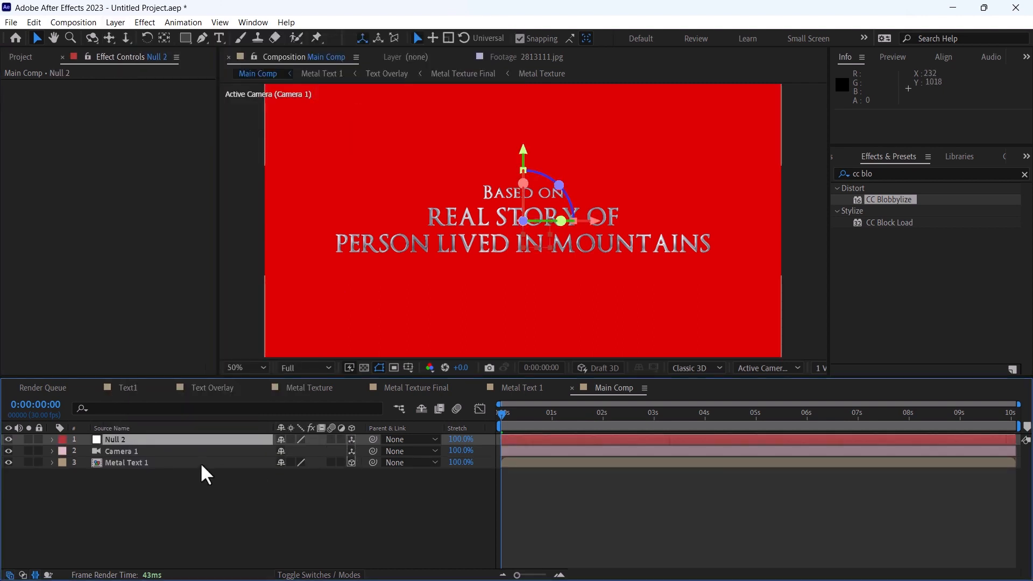
{"action": "left_click", "coordinate": [193, 450]}
{"action": "left_click_drag", "start_coordinate": [372, 451], "coordinate": [180, 439]}
{"action": "left_click", "coordinate": [206, 518]}
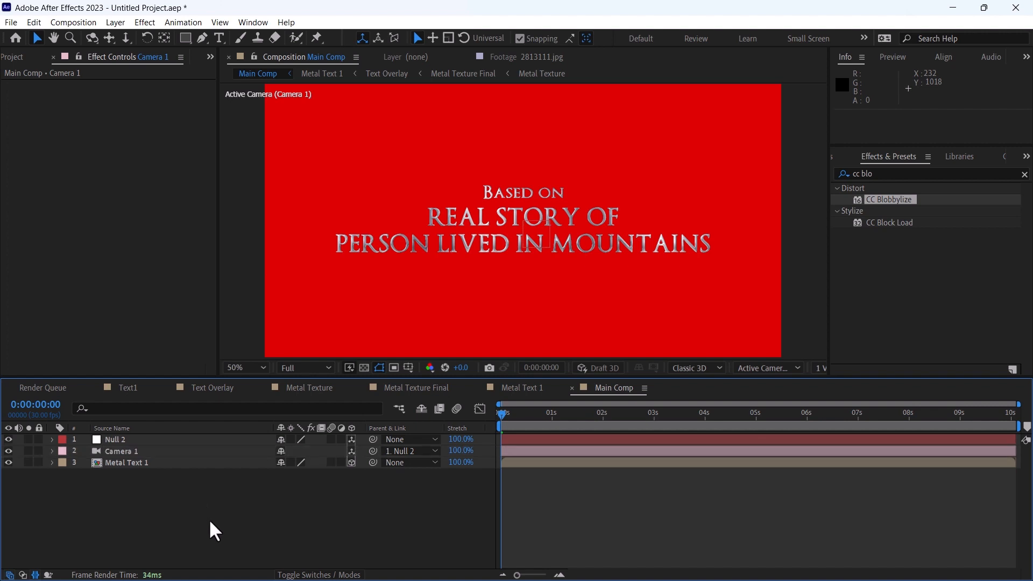
Start keyframing the null's Position at 0:00:00:00 and raise its Z value to about 3031 so the camera passes through the text
{"action": "left_click", "coordinate": [146, 440]}
{"action": "key", "text": "p"}
{"action": "left_click", "coordinate": [87, 451]}
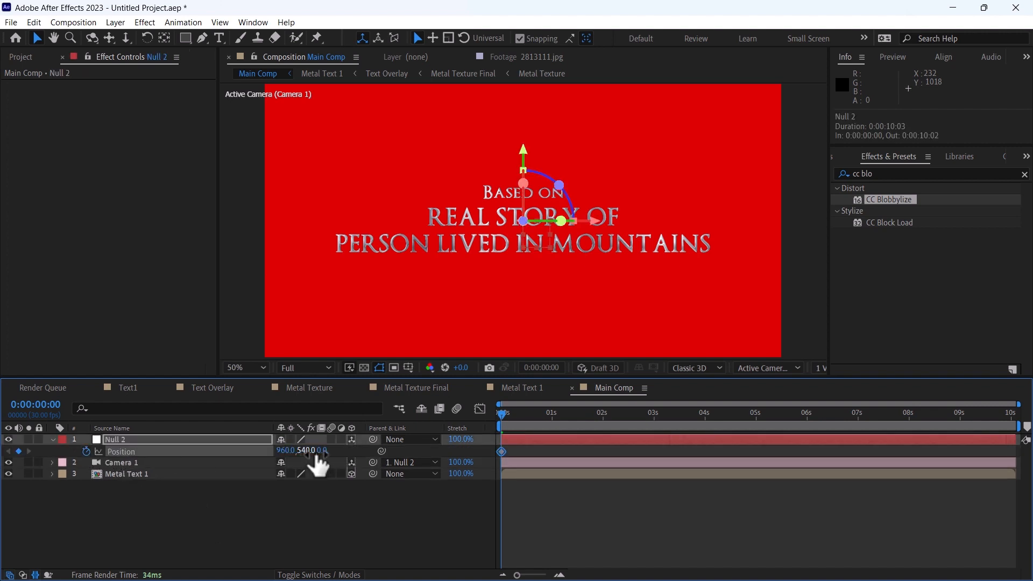
{"action": "left_click_drag", "start_coordinate": [324, 451], "coordinate": [551, 469]}
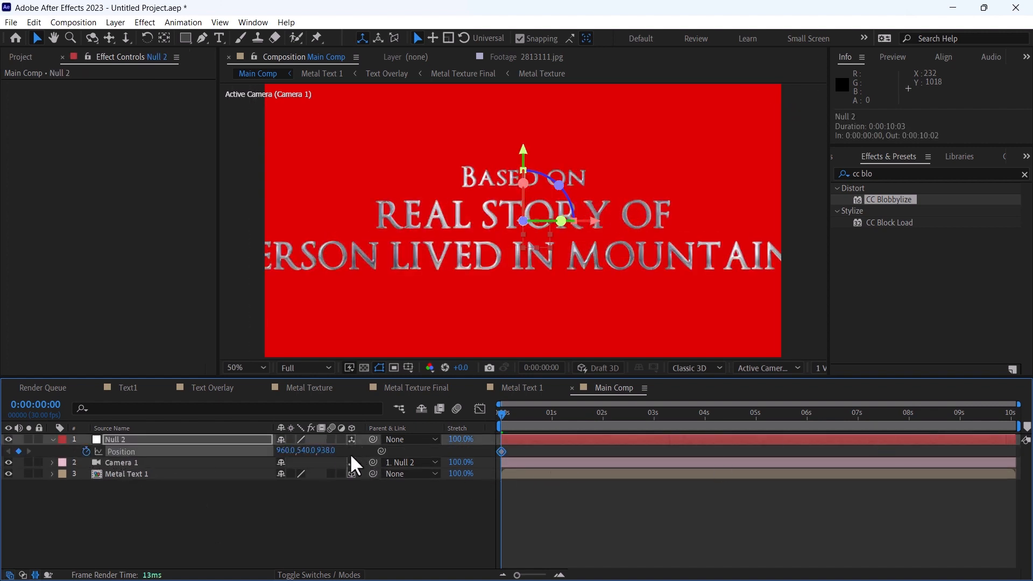
{"action": "left_click_drag", "start_coordinate": [359, 454], "coordinate": [592, 461]}
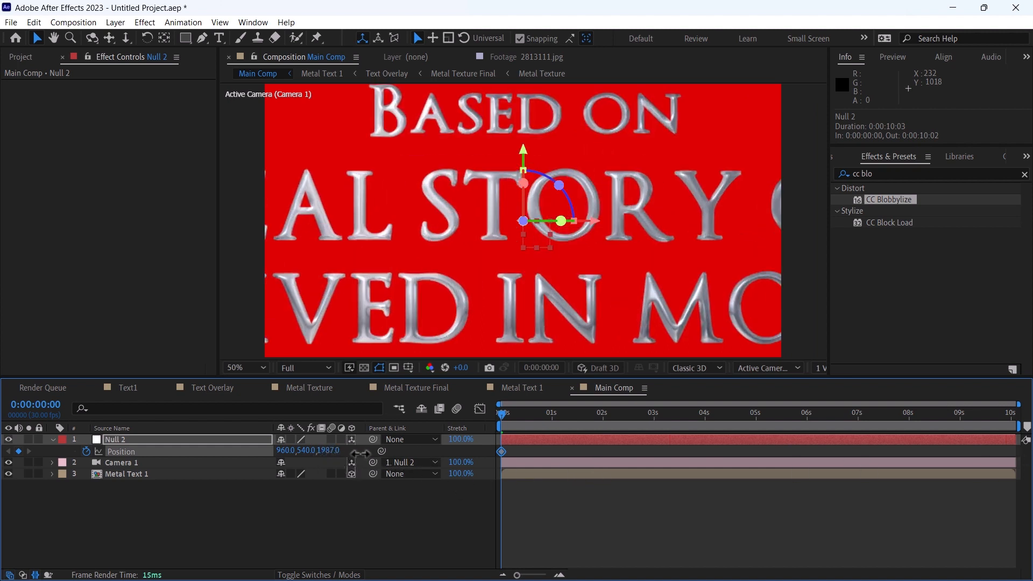
{"action": "left_click_drag", "start_coordinate": [360, 454], "coordinate": [459, 463]}
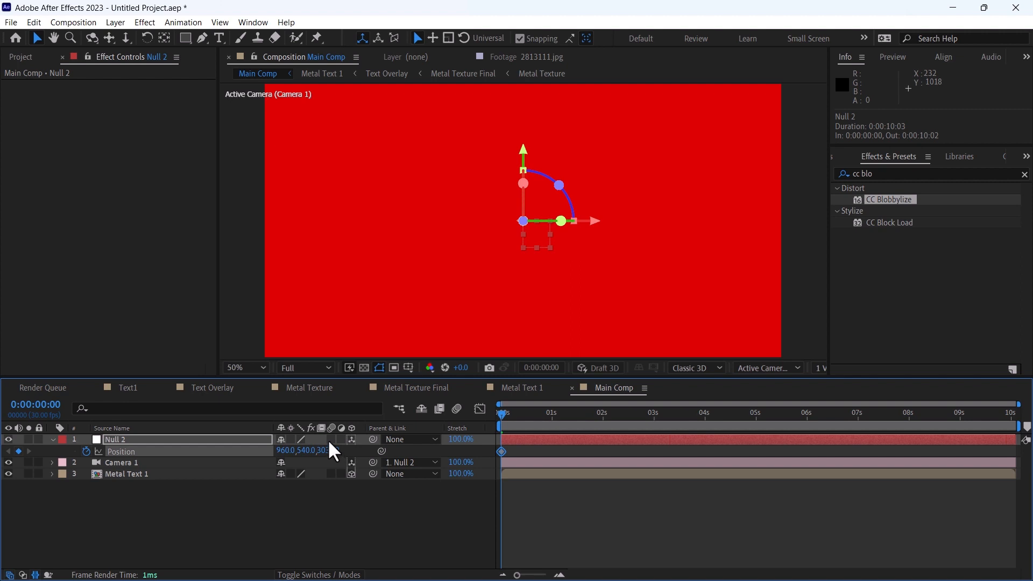
Enable motion blur on the null and Metal Text 1 layers, and keyframe the null's Z position to 0 at 0:00:01:24
{"action": "left_click_drag", "start_coordinate": [331, 439], "coordinate": [331, 485]}
{"action": "left_click", "coordinate": [593, 413]}
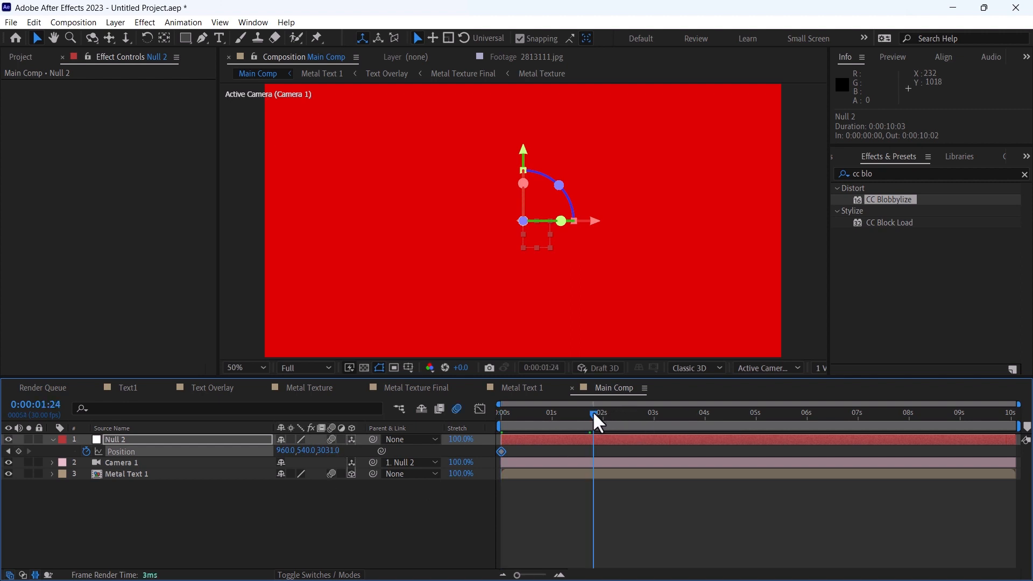
{"action": "left_click", "coordinate": [330, 450]}
{"action": "key", "text": "Return"}
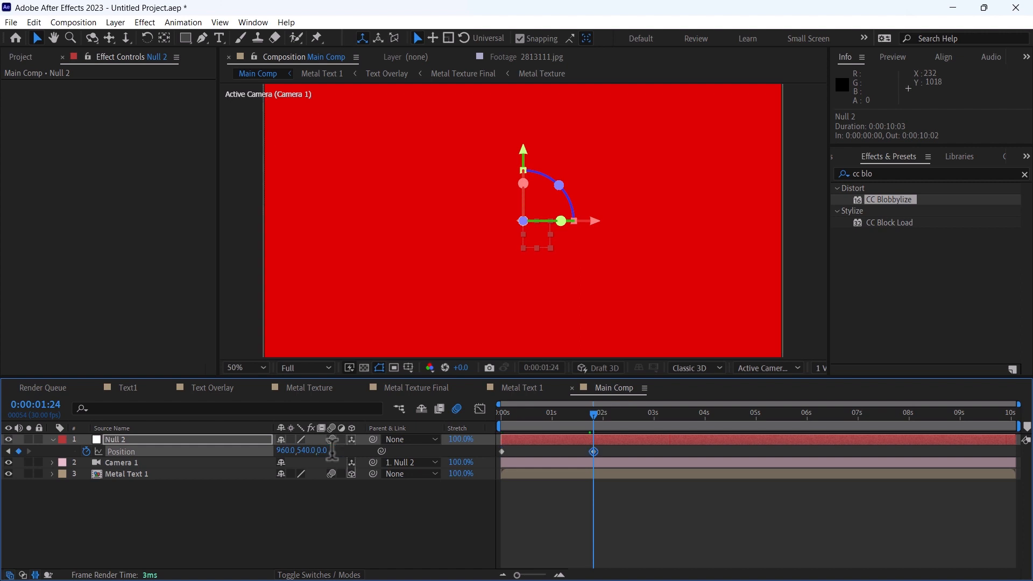
{"action": "left_click", "coordinate": [498, 417]}
{"action": "left_click_drag", "start_coordinate": [499, 417], "coordinate": [589, 421]}
{"action": "left_click", "coordinate": [579, 497]}
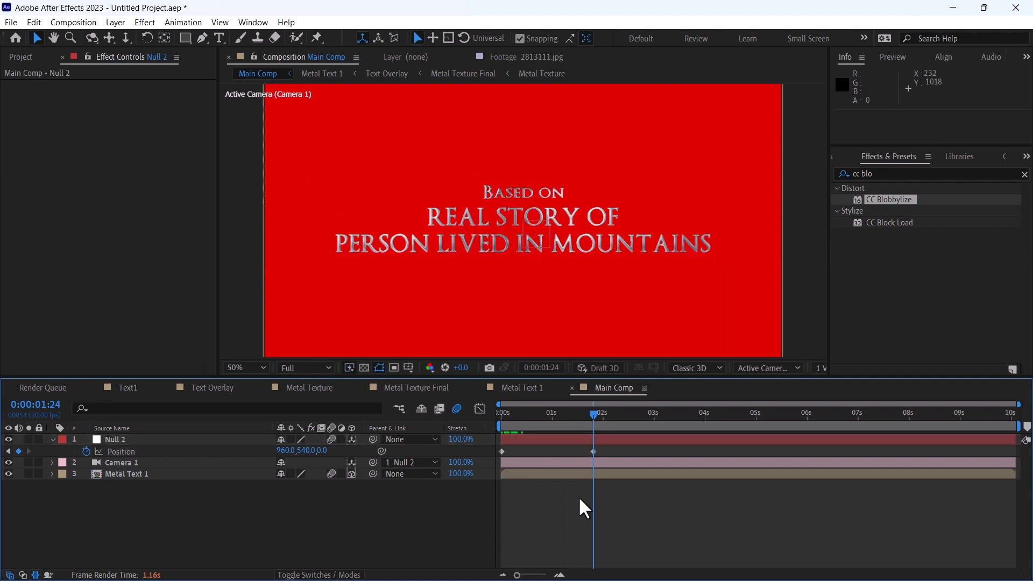
Create a new 1920 x 1080, 30 fps composition named Final Comp
{"action": "left_click", "coordinate": [20, 57]}
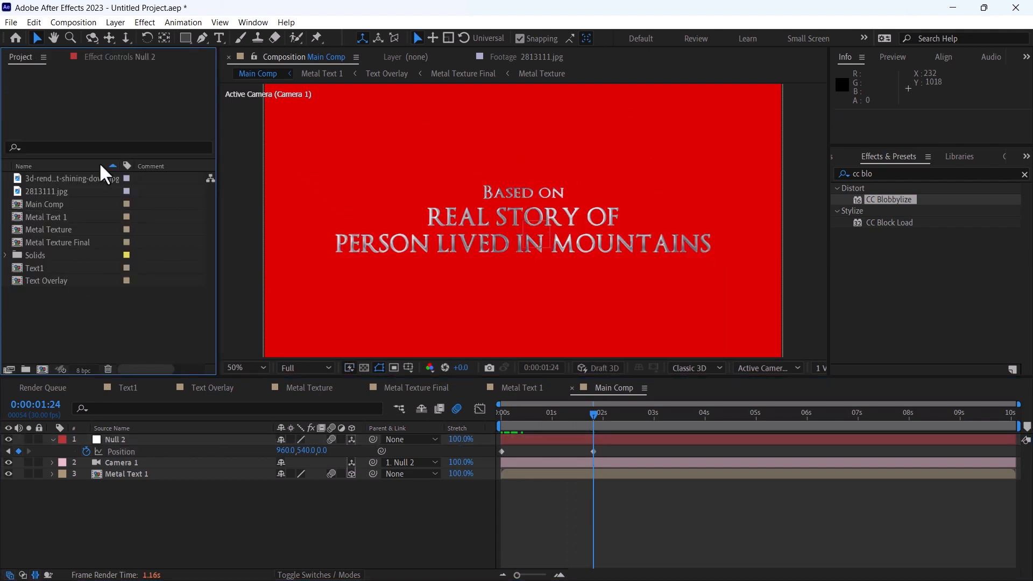
{"action": "left_click", "coordinate": [95, 22]}
{"action": "left_click", "coordinate": [92, 37]}
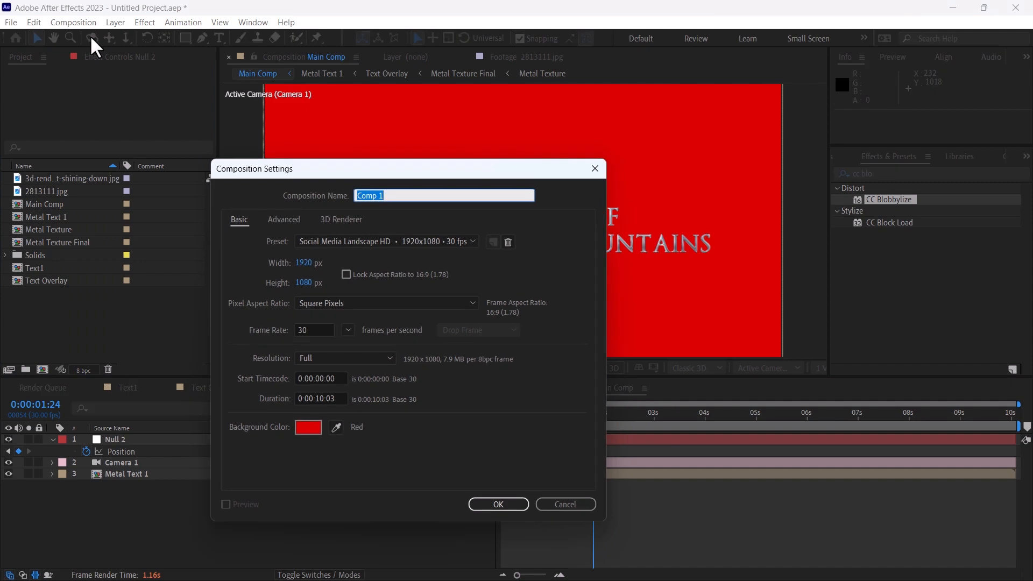
{"action": "type", "text": "Fl"}
{"action": "type", "text": "nal Comp"}
{"action": "key", "text": "Return"}
Add a 1920 x 1080 black (000000) solid named background to Final Comp
{"action": "left_click", "coordinate": [115, 22]}
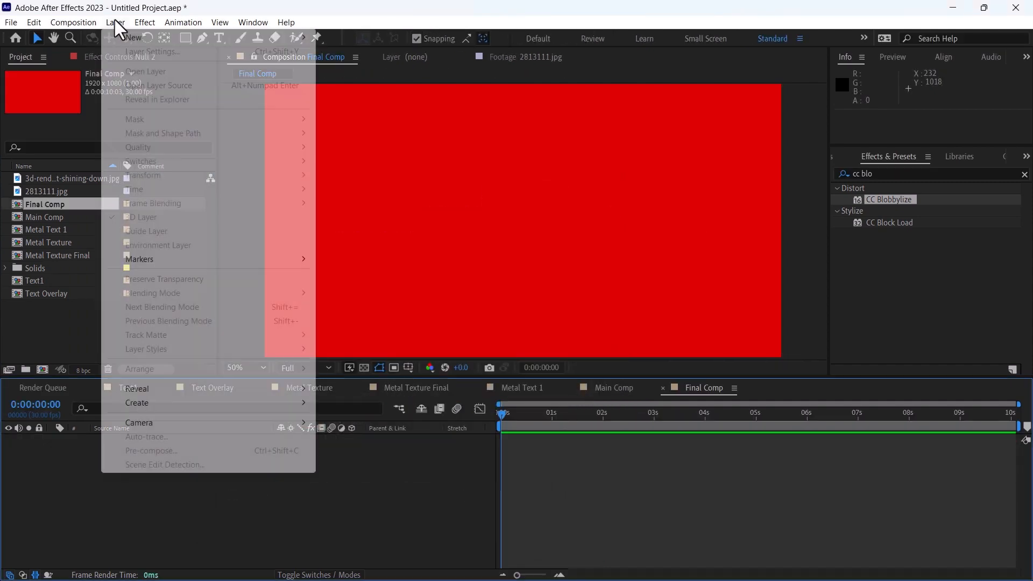
{"action": "mouse_move", "coordinate": [125, 36]}
{"action": "left_click", "coordinate": [327, 48]}
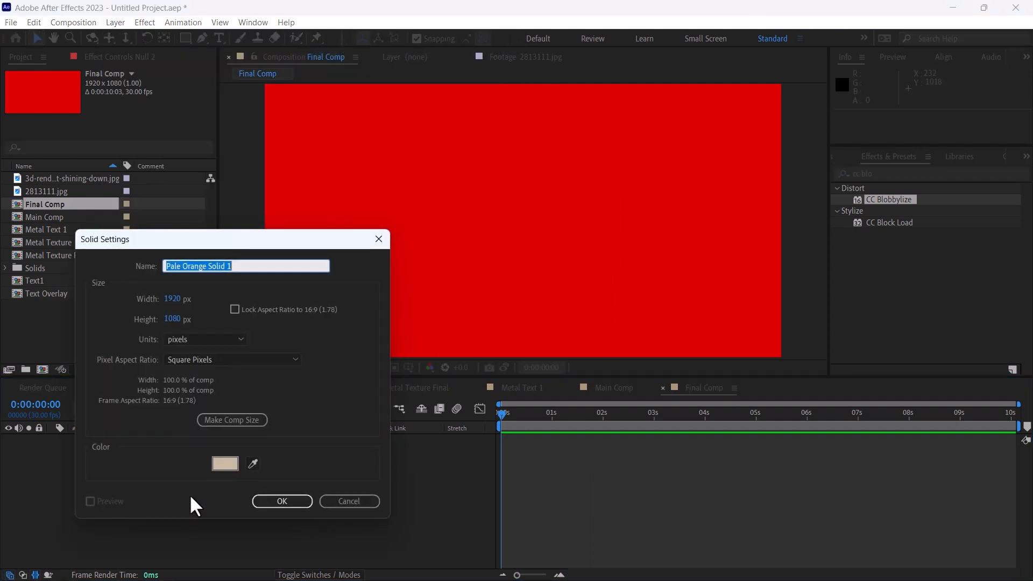
{"action": "left_click", "coordinate": [230, 469]}
{"action": "type", "text": "000000"}
{"action": "left_click", "coordinate": [334, 324]}
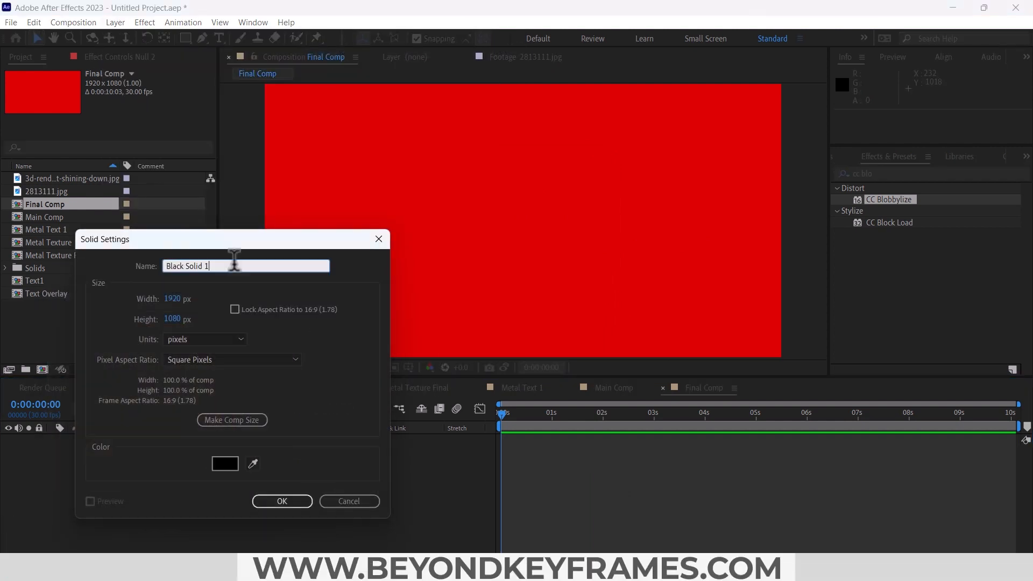
{"action": "triple_click", "coordinate": [234, 259]}
{"action": "type", "text": "background"}
{"action": "key", "text": "Return"}
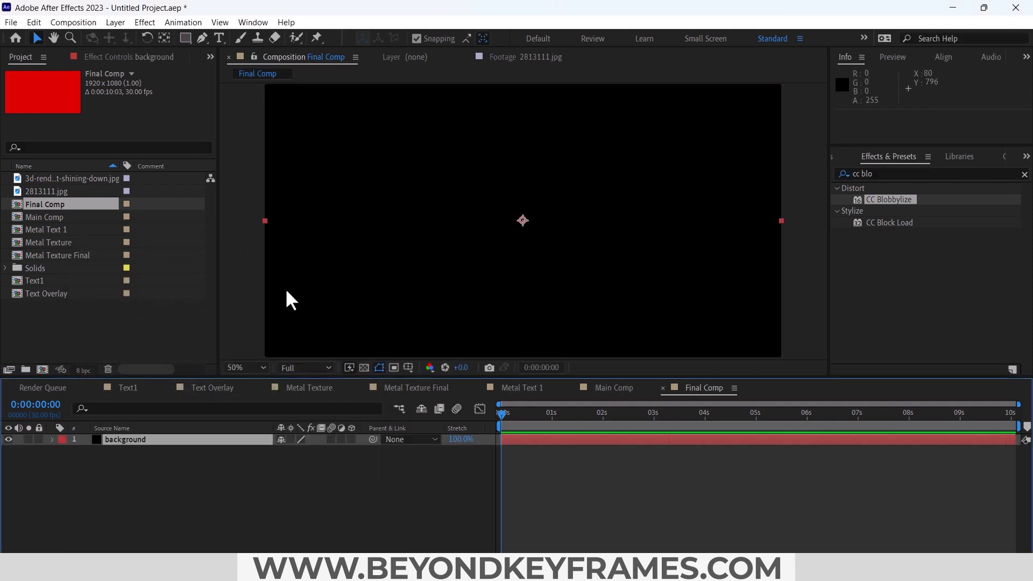
Place Main Comp above the background layer and move the current time to 0:00:01:04
{"action": "left_click", "coordinate": [148, 456]}
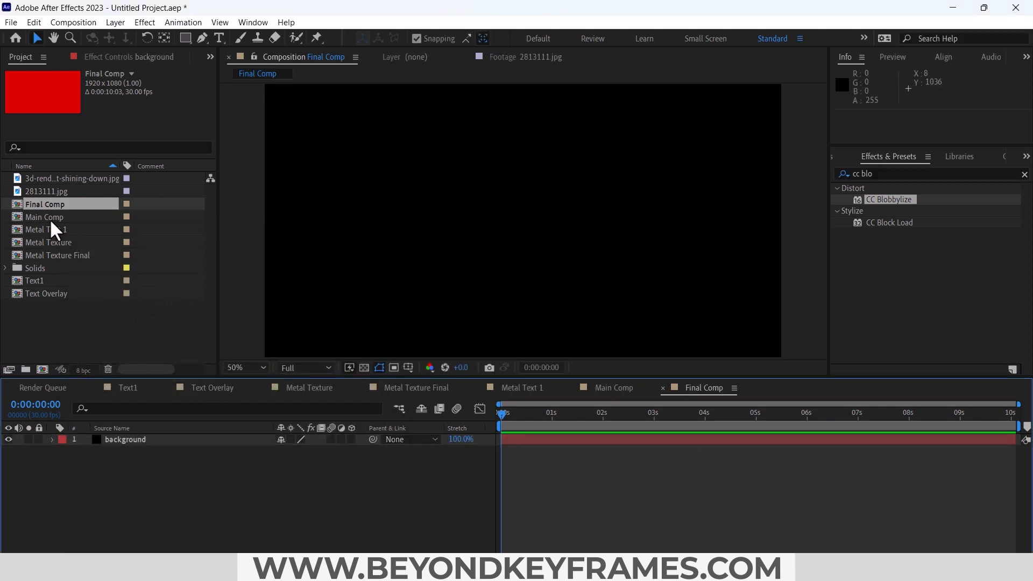
{"action": "left_click_drag", "start_coordinate": [50, 219], "coordinate": [131, 440]}
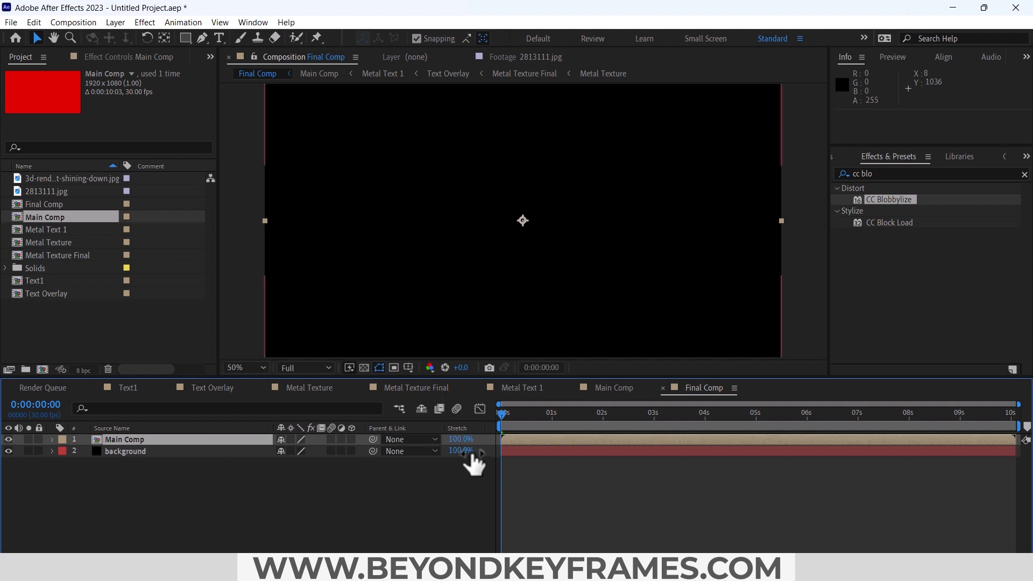
{"action": "left_click", "coordinate": [502, 419]}
{"action": "left_click_drag", "start_coordinate": [500, 417], "coordinate": [559, 457]}
Add the misty spotlight image as the top layer of Final Comp and scale it to 42%
{"action": "left_click", "coordinate": [75, 177]}
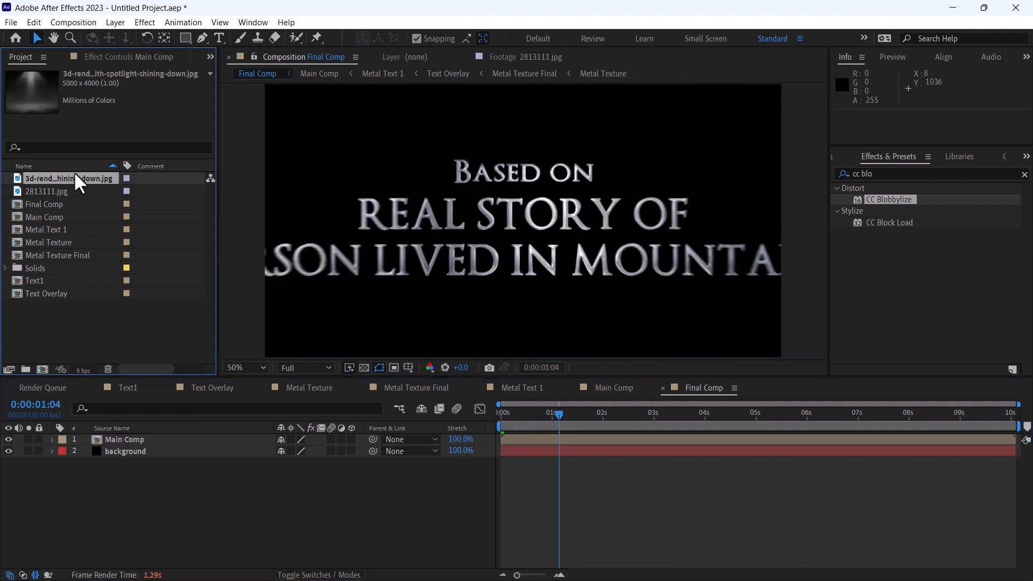
{"action": "left_click_drag", "start_coordinate": [68, 178], "coordinate": [129, 441]}
{"action": "key", "text": "s"}
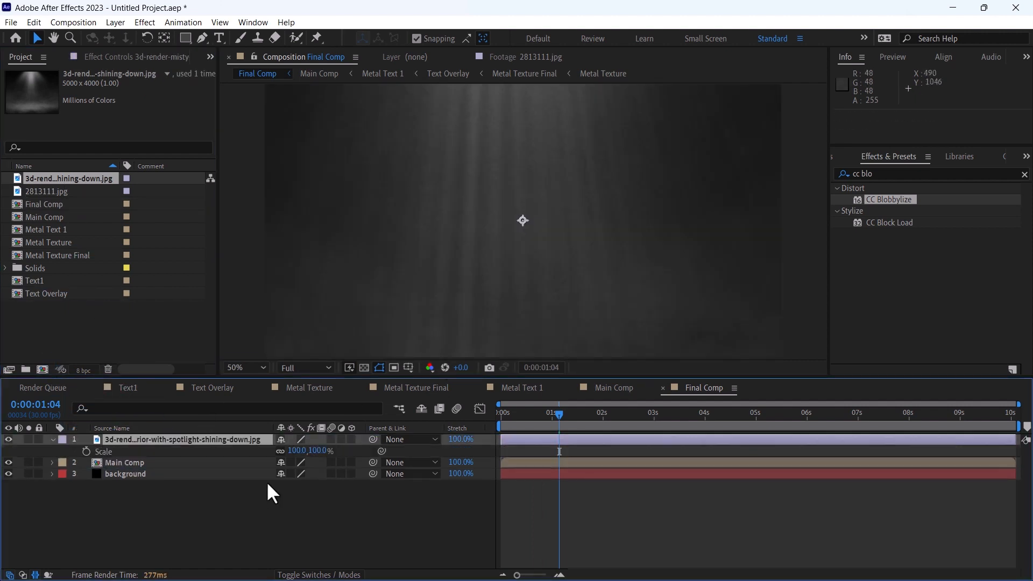
{"action": "left_click_drag", "start_coordinate": [295, 452], "coordinate": [264, 430]}
{"action": "left_click", "coordinate": [240, 371]}
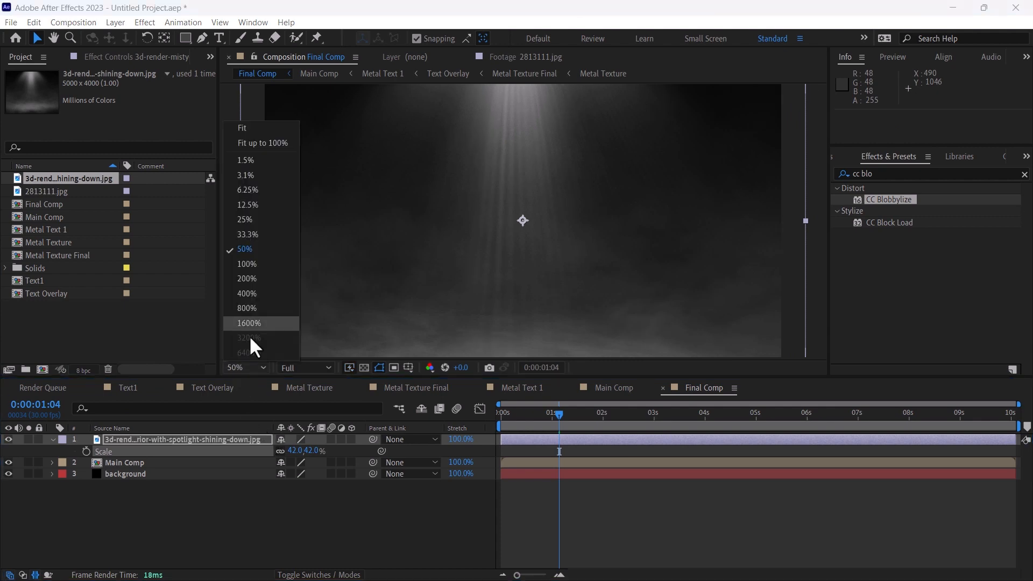
{"action": "left_click", "coordinate": [253, 140]}
Set the spotlight image layer's blending mode to Screen and its opacity to 95%
{"action": "left_click", "coordinate": [318, 575]}
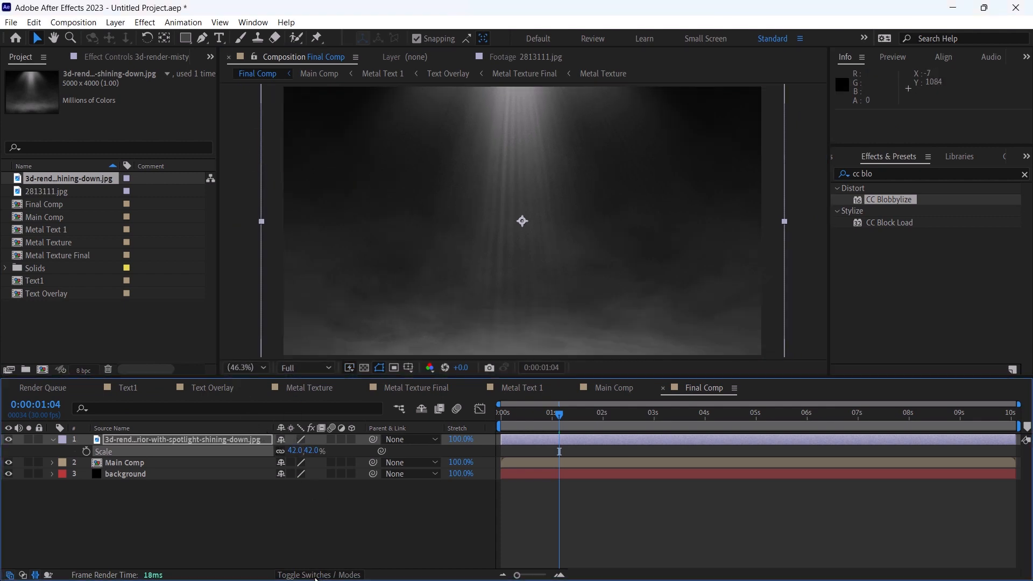
{"action": "left_click", "coordinate": [285, 440]}
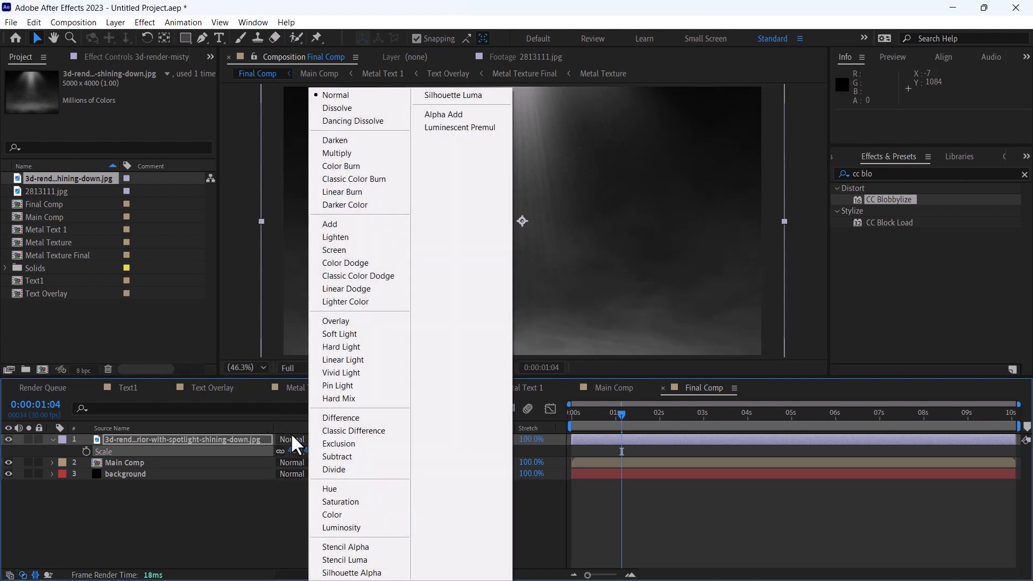
{"action": "left_click", "coordinate": [333, 250]}
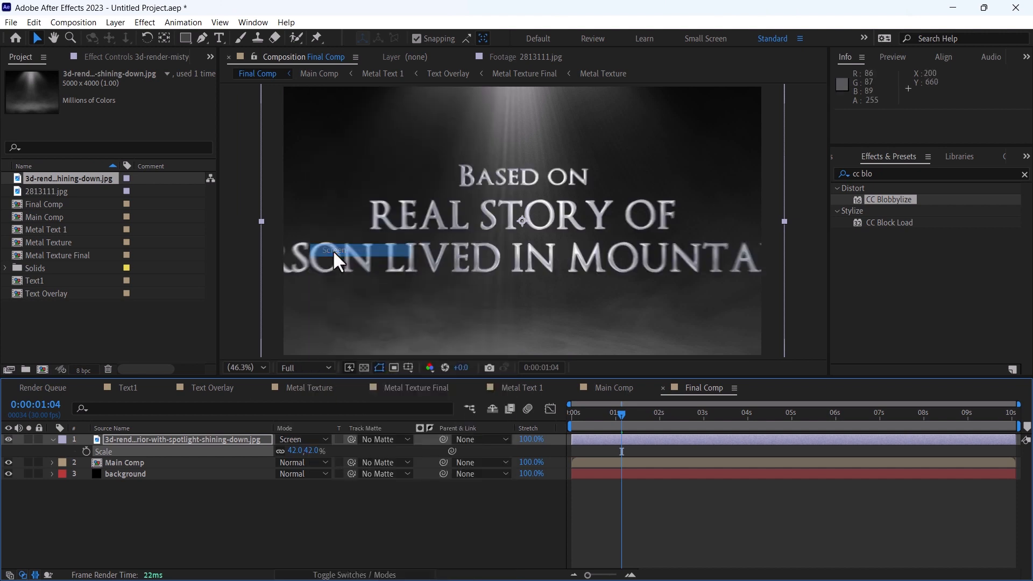
{"action": "key", "text": "t"}
{"action": "left_click", "coordinate": [290, 451]}
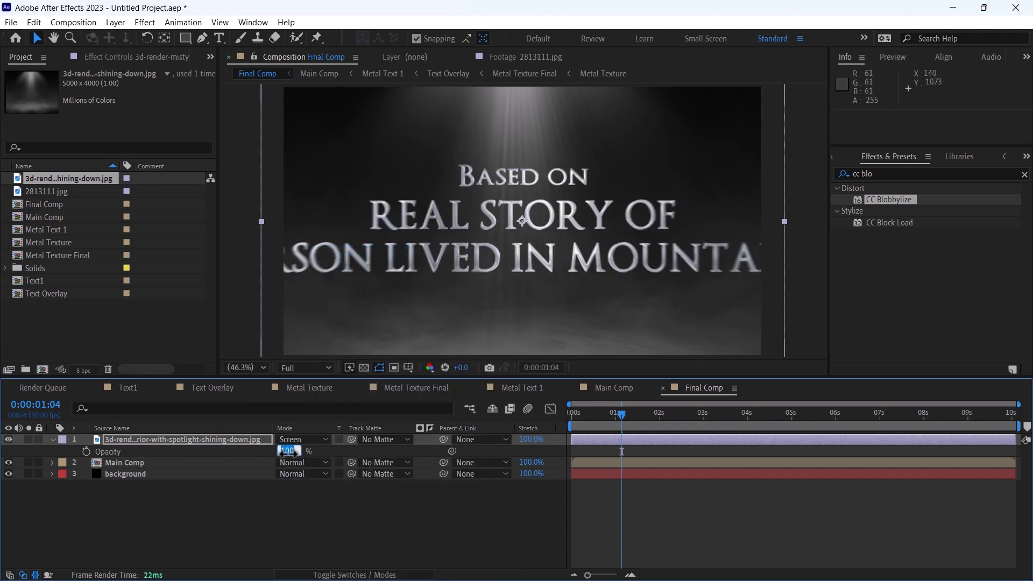
{"action": "type", "text": "95"}
{"action": "key", "text": "Return"}
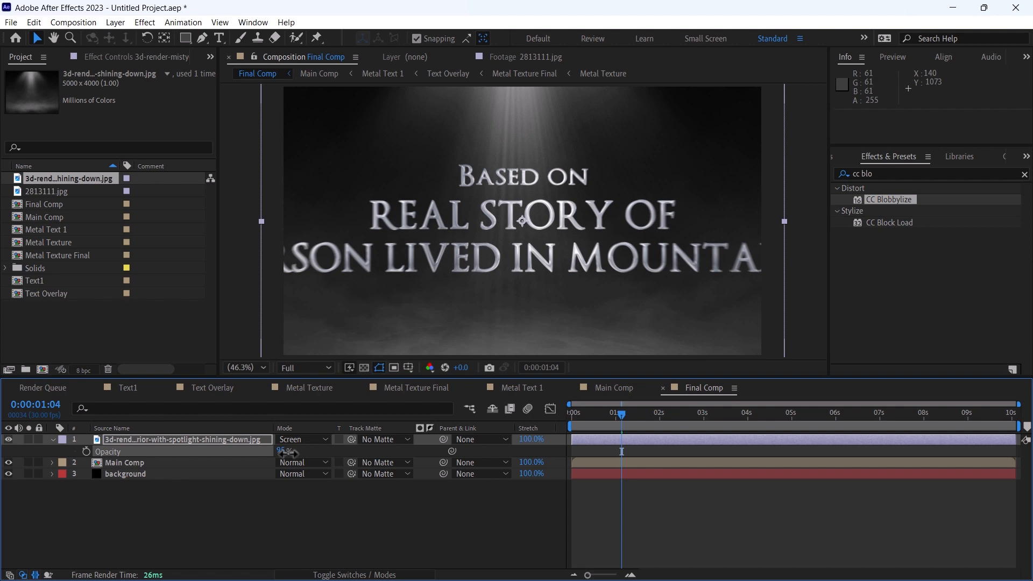
Apply the Curves effect to the spotlight image layer and slightly raise the Blue channel's midtones
{"action": "left_click", "coordinate": [897, 173]}
{"action": "type", "text": "curv"}
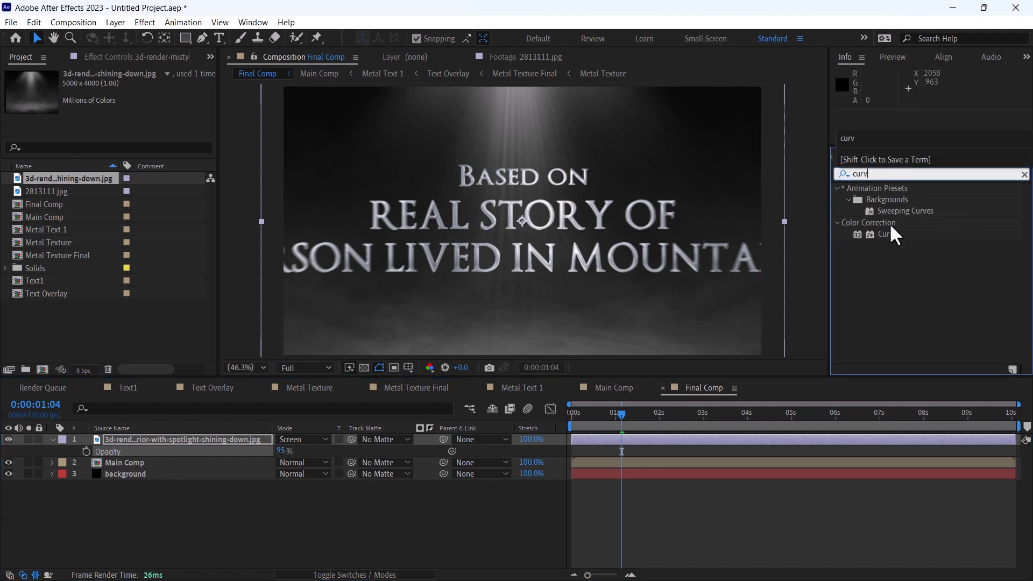
{"action": "left_click_drag", "start_coordinate": [890, 226], "coordinate": [212, 441]}
{"action": "left_click", "coordinate": [148, 97]}
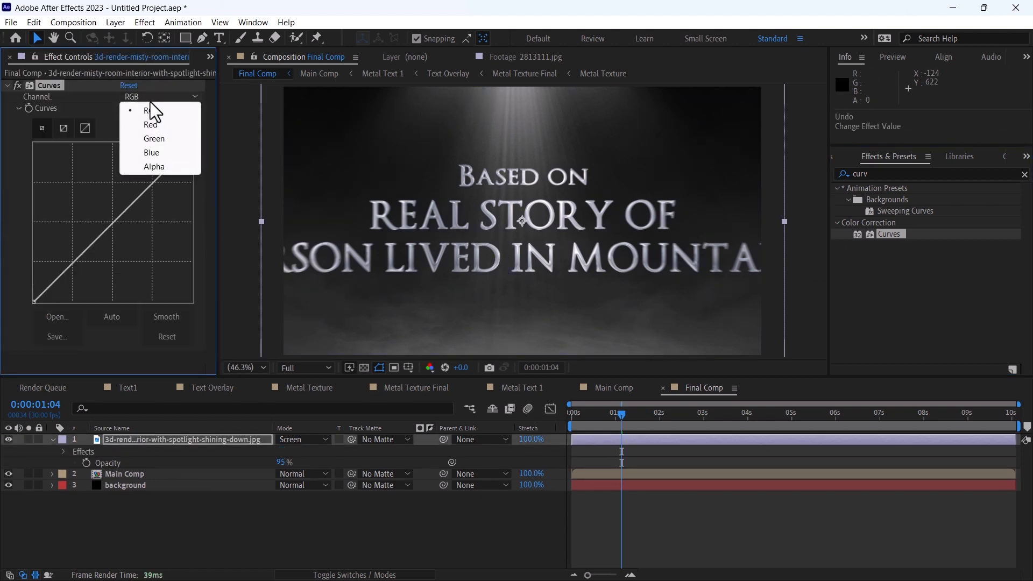
{"action": "left_click", "coordinate": [151, 152]}
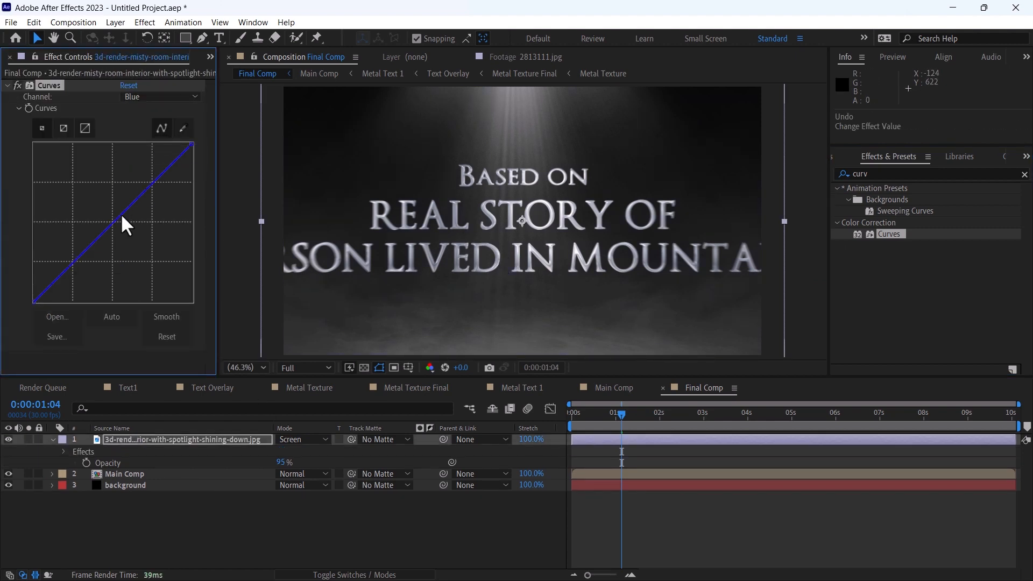
{"action": "left_click_drag", "start_coordinate": [121, 214], "coordinate": [111, 207]}
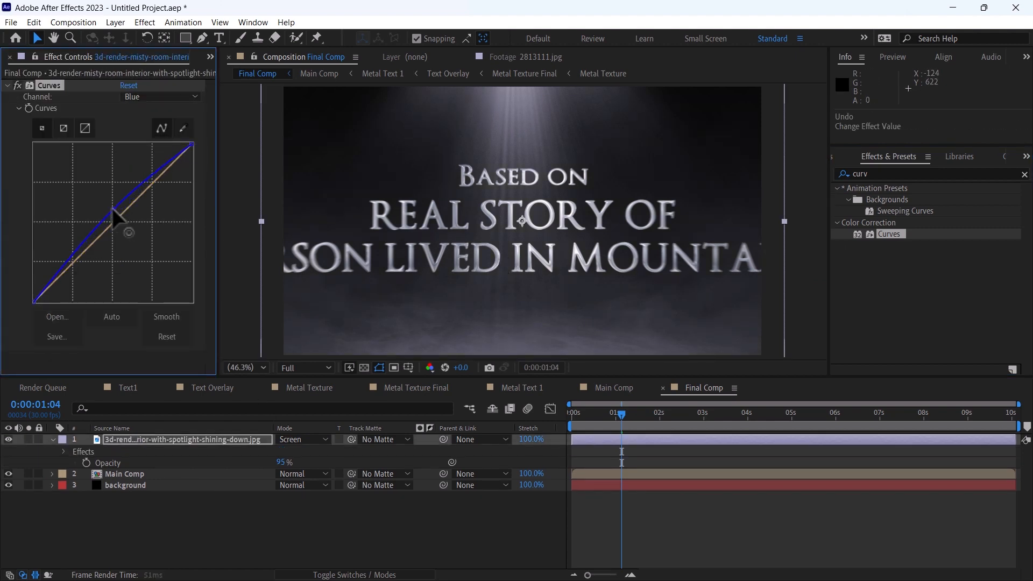
Slightly raise the midtones of the Green channel in the spotlight layer's Curves effect
{"action": "left_click", "coordinate": [150, 99]}
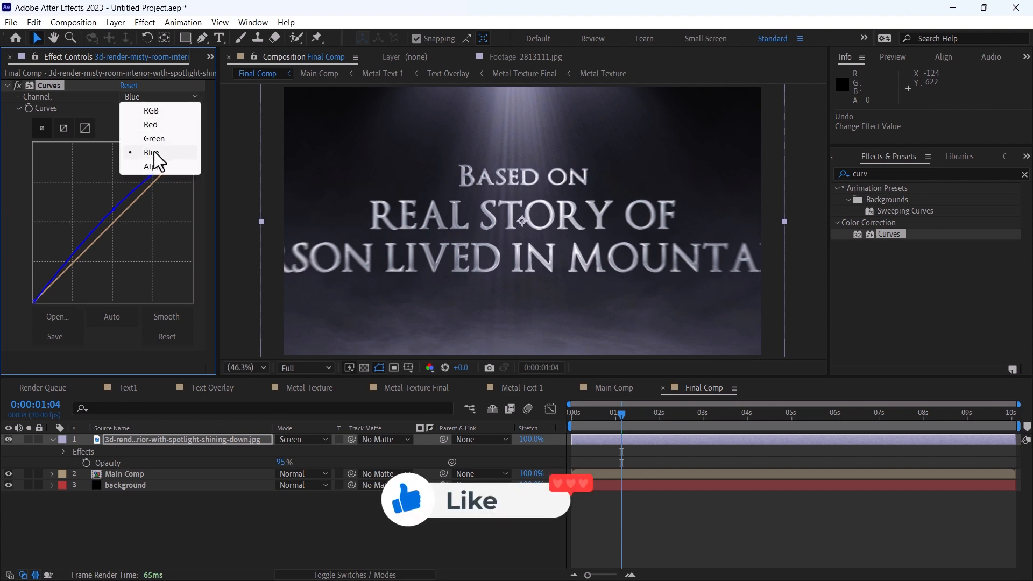
{"action": "left_click", "coordinate": [152, 153]}
{"action": "left_click", "coordinate": [149, 99]}
{"action": "left_click", "coordinate": [152, 139]}
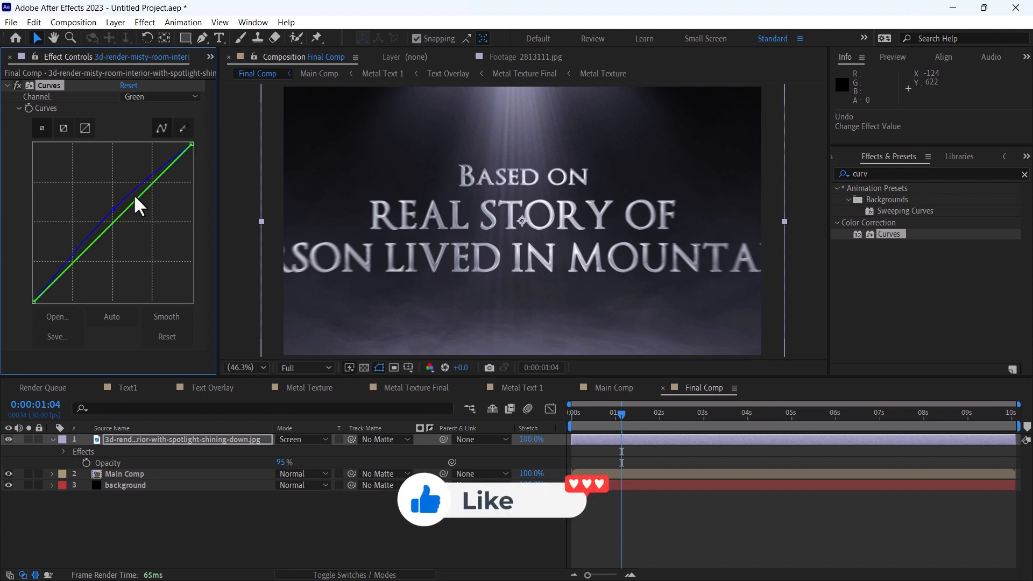
{"action": "left_click_drag", "start_coordinate": [139, 198], "coordinate": [130, 189]}
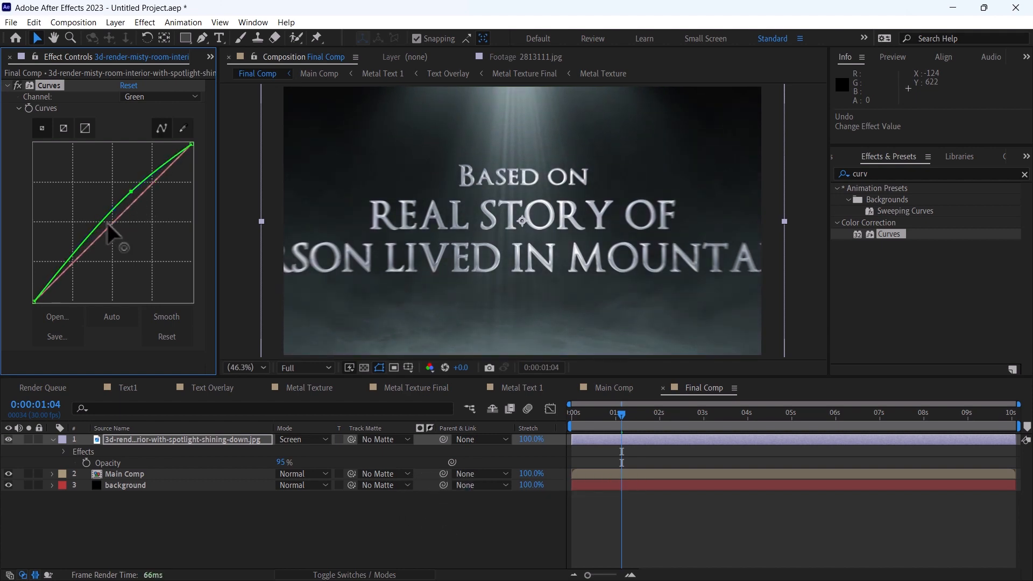
Raise the Green channel's lower midtones slightly and lower the Red channel's midtones in the spotlight layer's Curves effect
{"action": "left_click_drag", "start_coordinate": [107, 223], "coordinate": [100, 221]}
{"action": "left_click", "coordinate": [145, 97]}
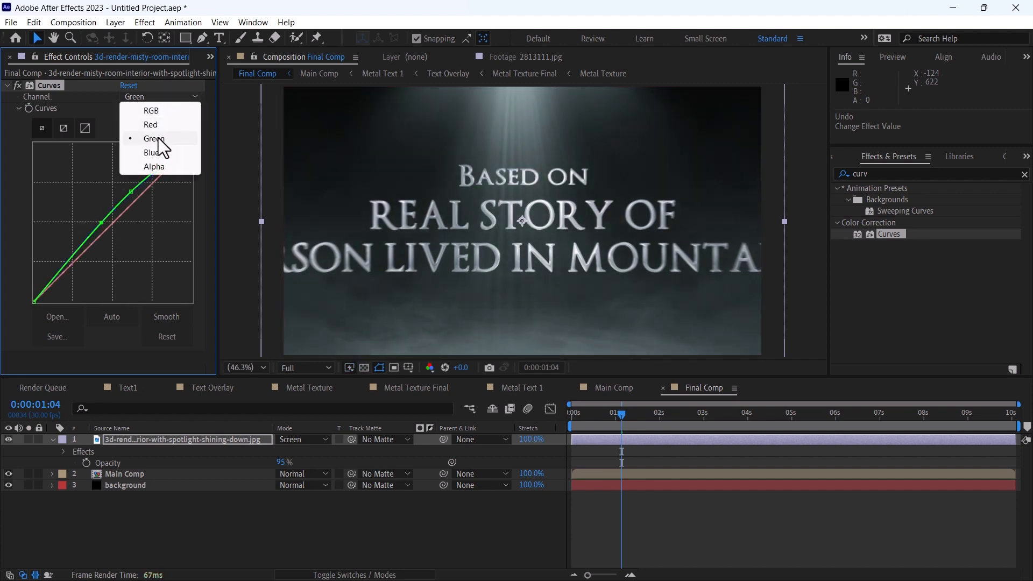
{"action": "left_click", "coordinate": [151, 124]}
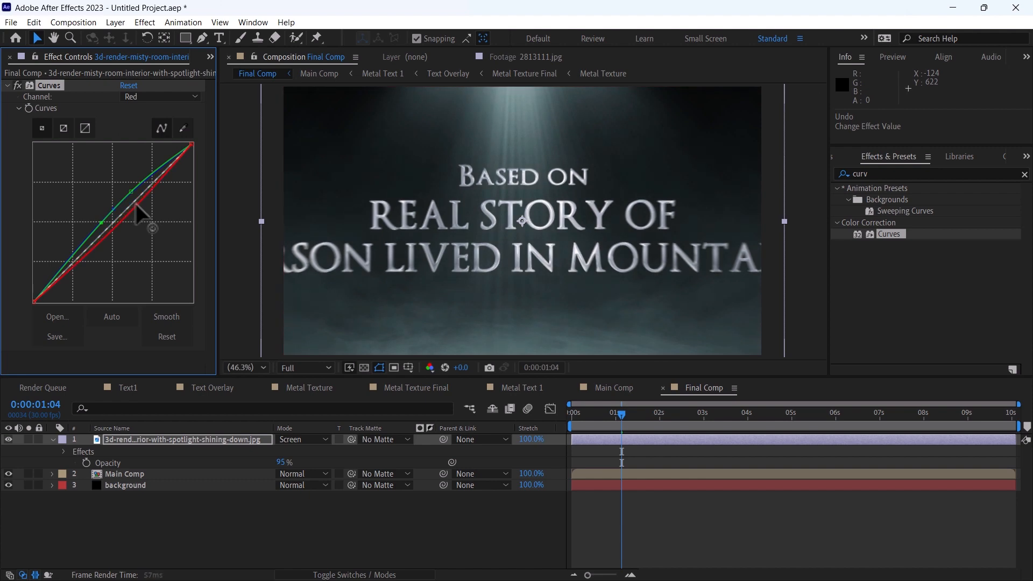
{"action": "left_click_drag", "start_coordinate": [135, 204], "coordinate": [140, 206]}
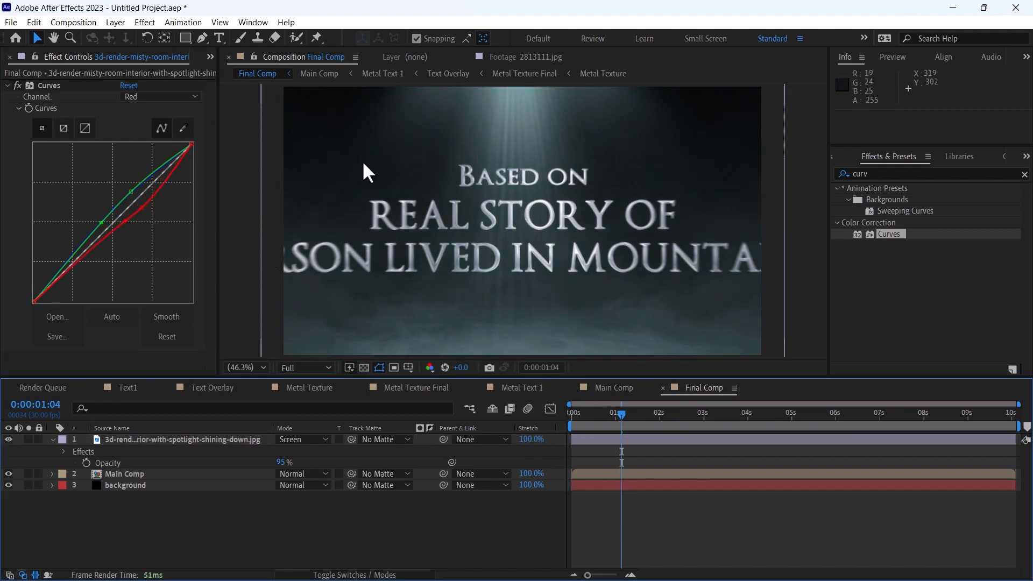
Add an adjustment layer on top of Final Comp and apply the Camera Lens Blur effect to it
{"action": "key", "text": "Home"}
{"action": "left_click", "coordinate": [114, 23]}
{"action": "mouse_move", "coordinate": [139, 38]}
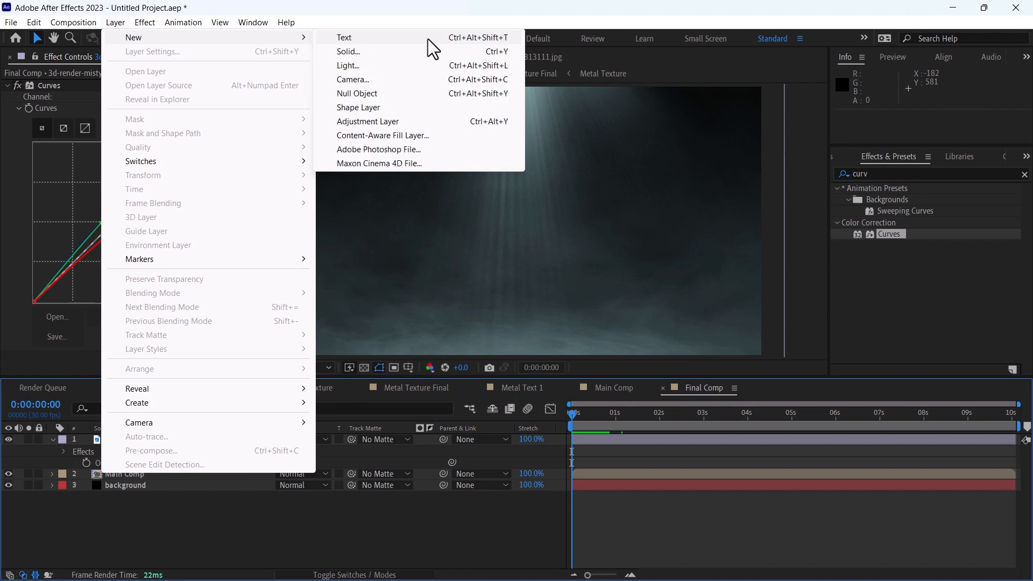
{"action": "left_click", "coordinate": [370, 121]}
{"action": "left_click", "coordinate": [888, 173]}
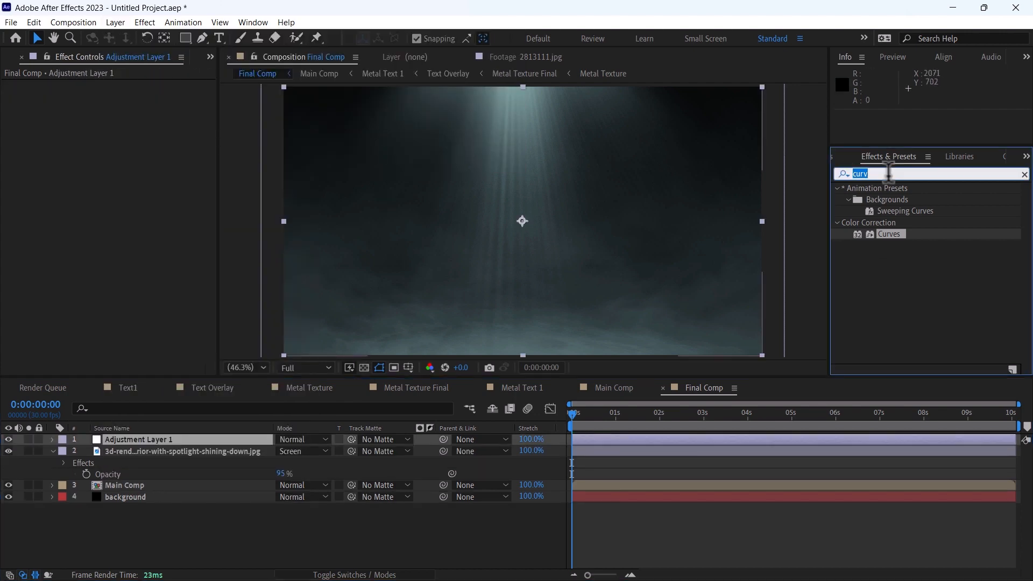
{"action": "type", "text": "came"}
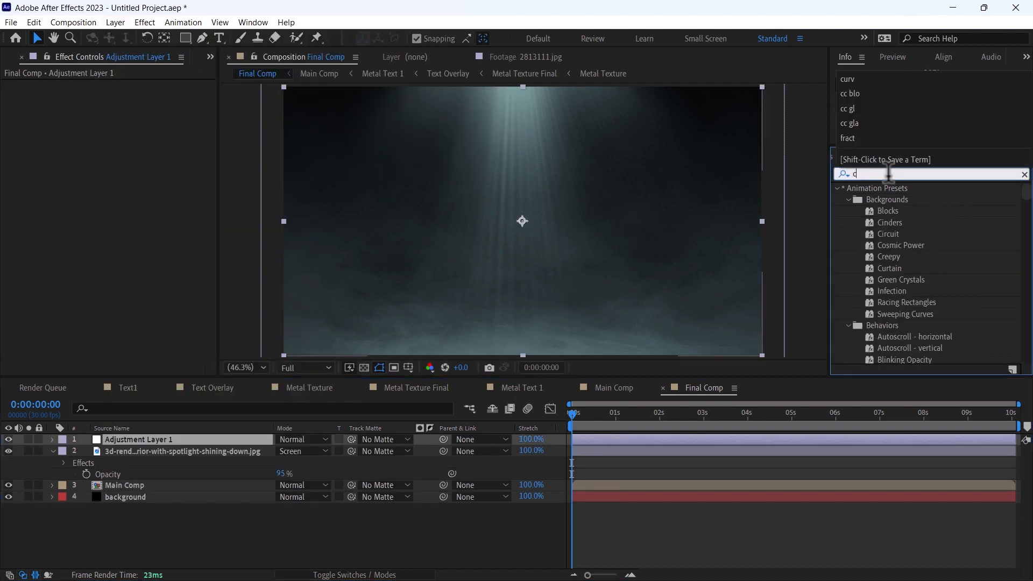
{"action": "left_click_drag", "start_coordinate": [895, 245], "coordinate": [587, 442]}
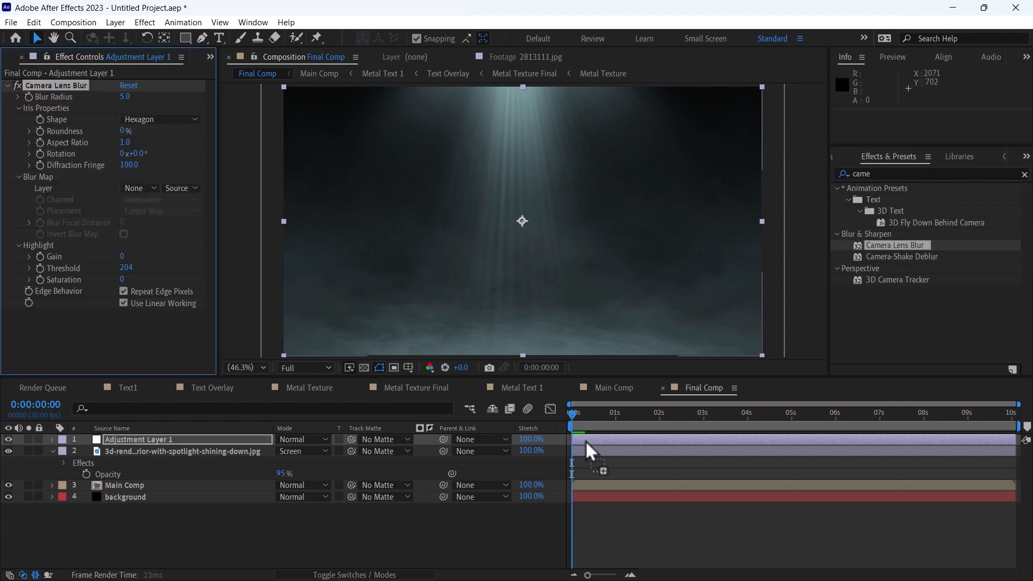
Set the Camera Lens Blur's Blur Radius to 35, keyframe it at 0:00:00:00 and reveal the keyframe in the timeline
{"action": "left_click", "coordinate": [126, 96]}
{"action": "type", "text": "35"}
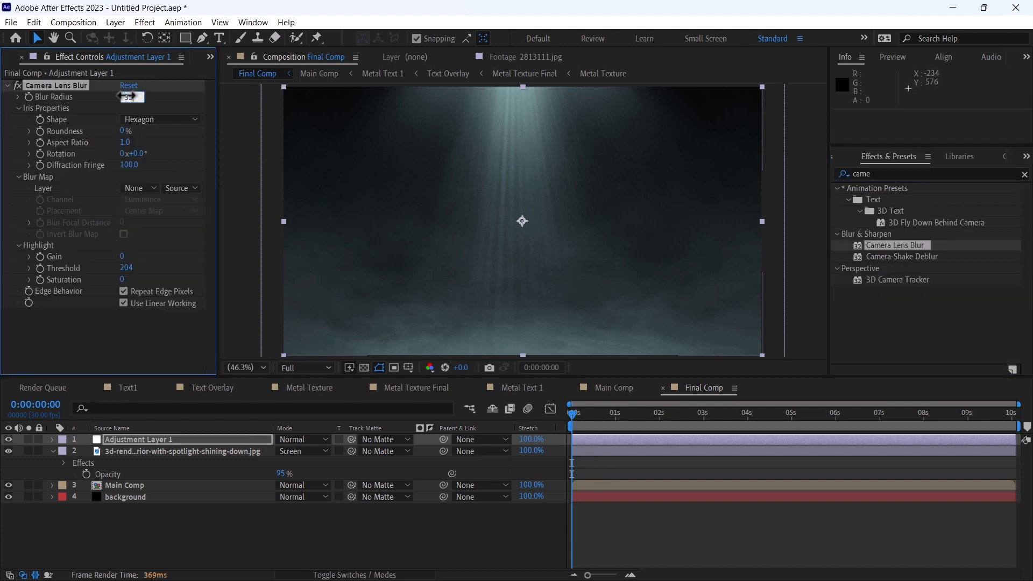
{"action": "key", "text": "Return"}
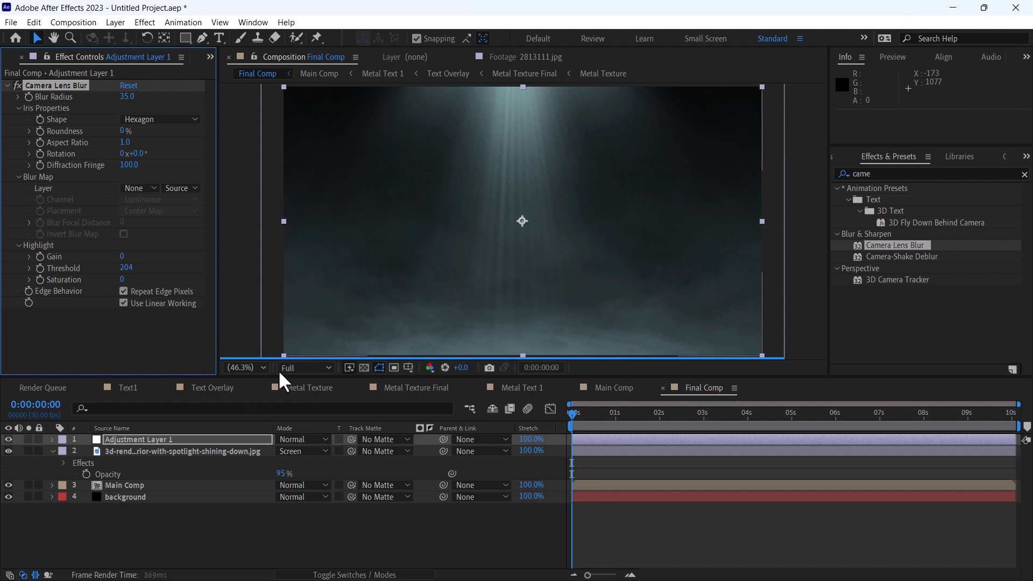
{"action": "left_click", "coordinate": [29, 97]}
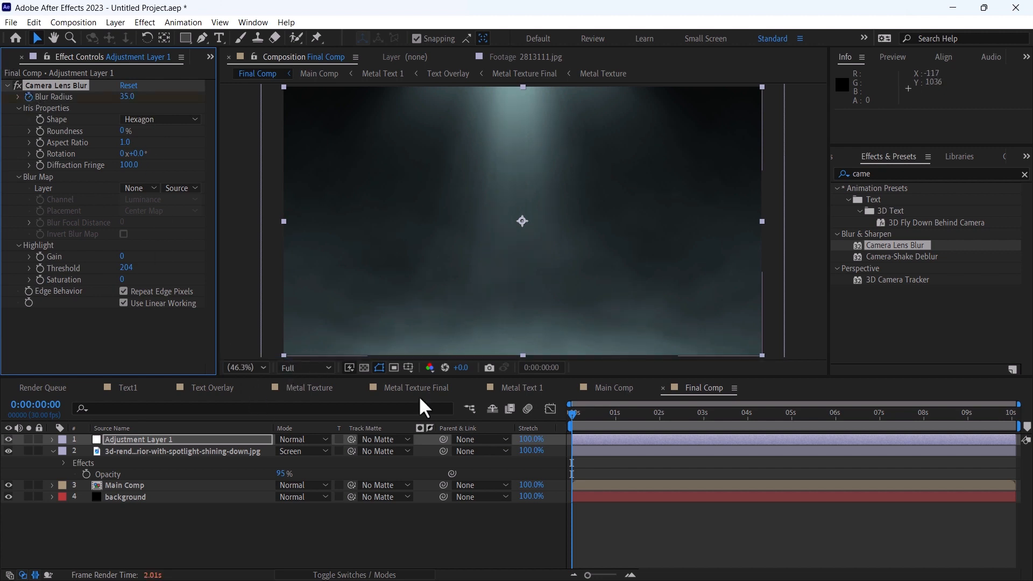
{"action": "key", "text": "u"}
Keyframe the adjustment layer's Blur Radius to 0 at 0:00:00:17
{"action": "key", "text": "space"}
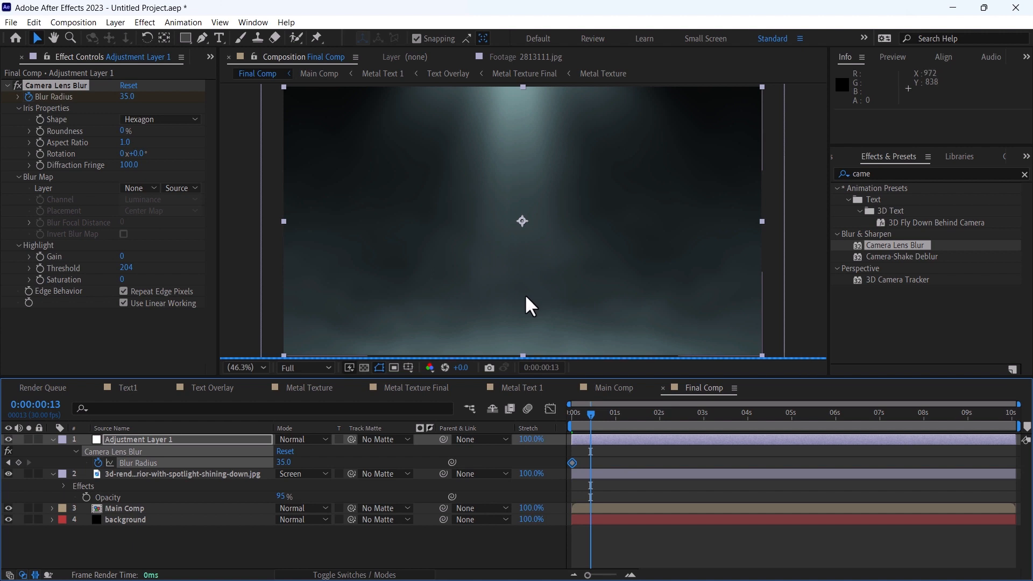
{"action": "left_click_drag", "start_coordinate": [591, 413], "coordinate": [597, 414]}
{"action": "left_click", "coordinate": [127, 96]}
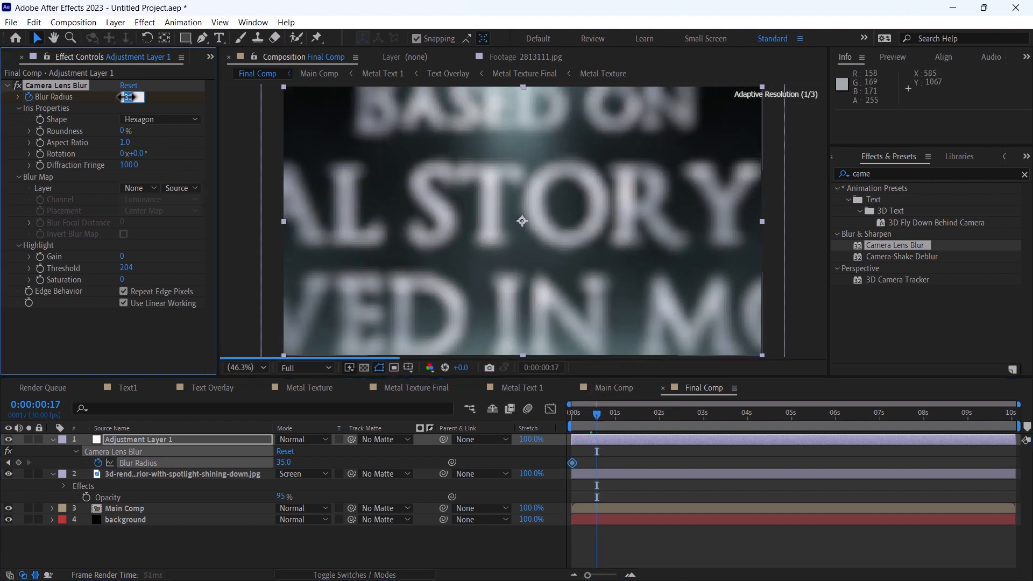
{"action": "type", "text": "0"}
{"action": "key", "text": "Return"}
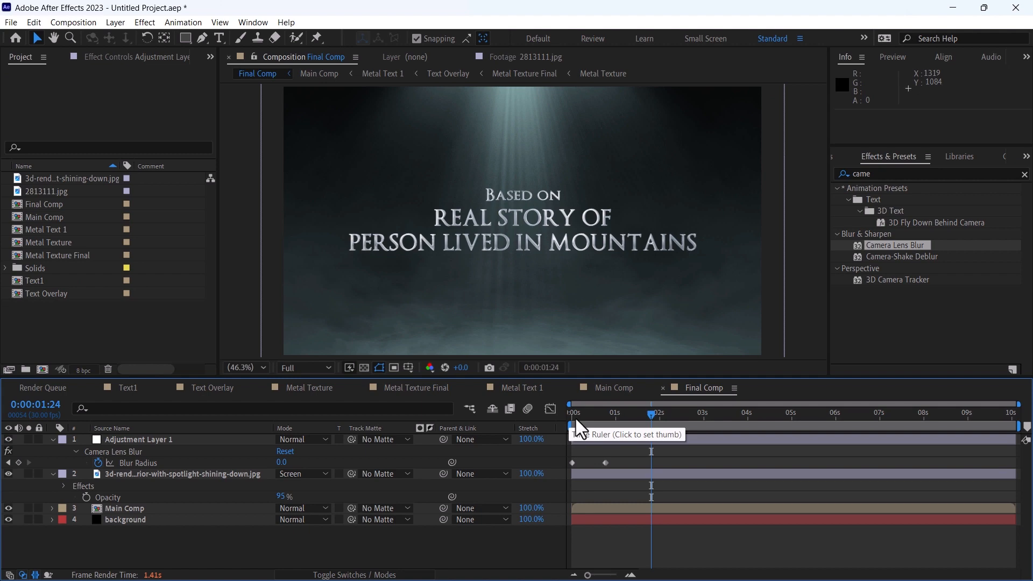
Create a new composition from Final Comp and rename it Golden Comp
{"action": "left_click_drag", "start_coordinate": [37, 204], "coordinate": [43, 370]}
{"action": "left_click", "coordinate": [645, 477]}
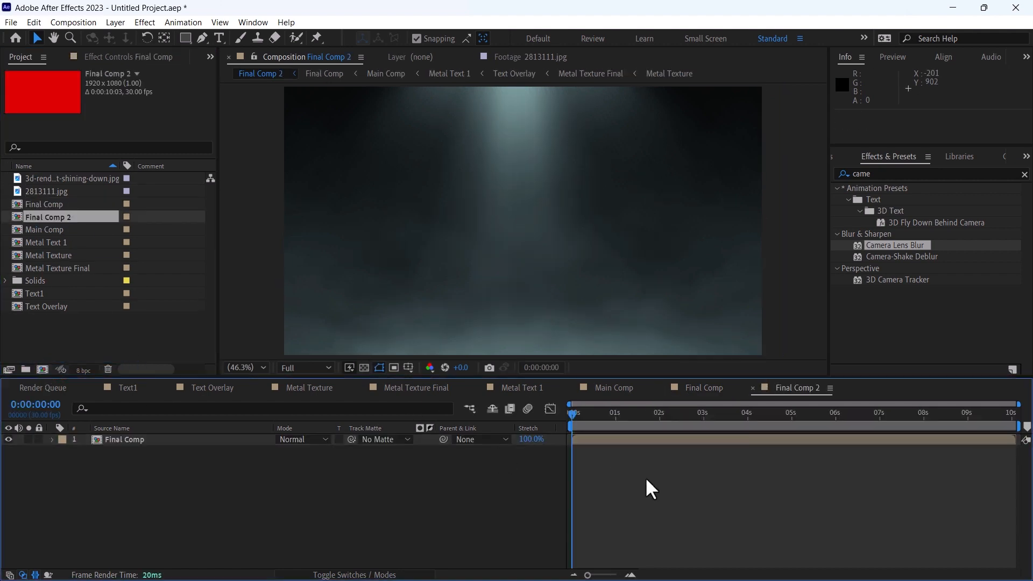
{"action": "key", "text": "ctrl+k"}
{"action": "type", "text": "Go"}
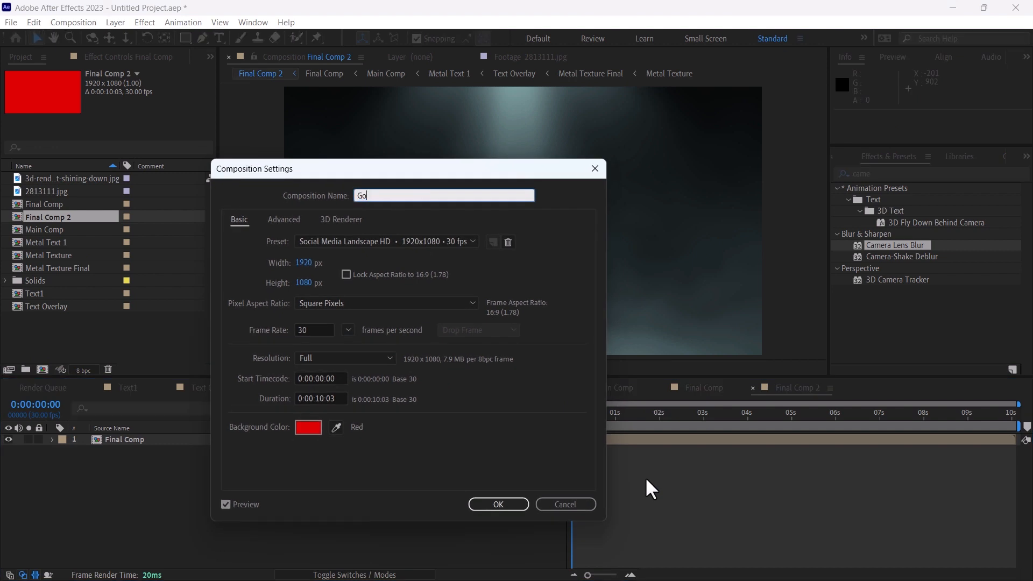
{"action": "type", "text": "lden Comp"}
{"action": "key", "text": "Return"}
Apply the Tritone effect to the Final Comp layer in Golden Comp
{"action": "left_click", "coordinate": [644, 439]}
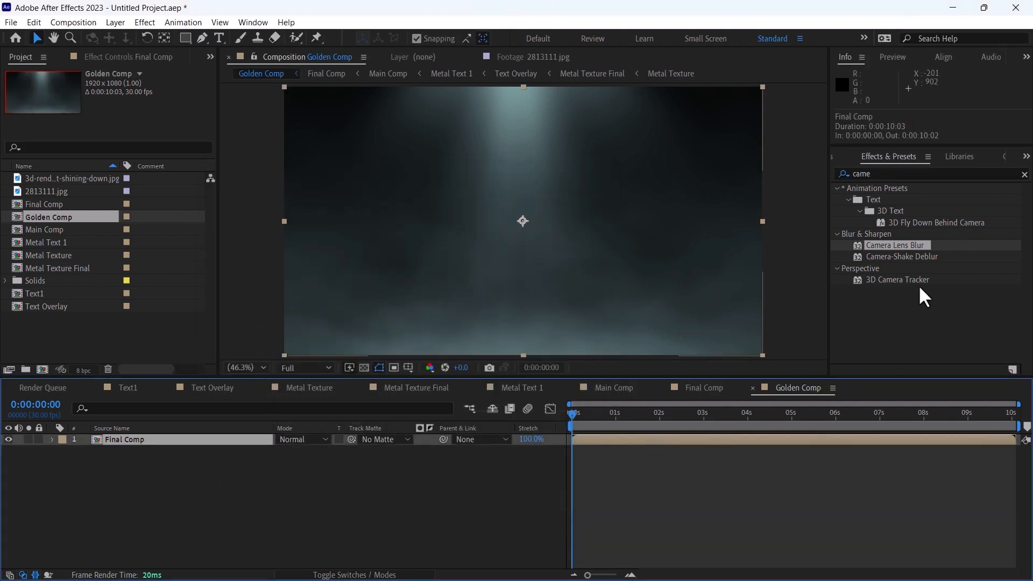
{"action": "left_click", "coordinate": [888, 174]}
{"action": "type", "text": "trit"}
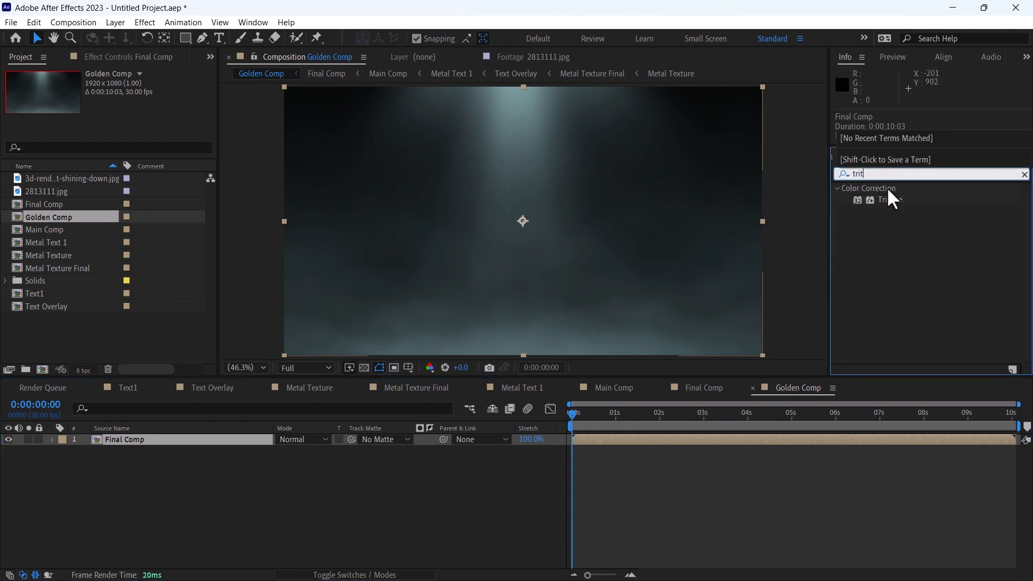
{"action": "left_click_drag", "start_coordinate": [889, 200], "coordinate": [659, 441]}
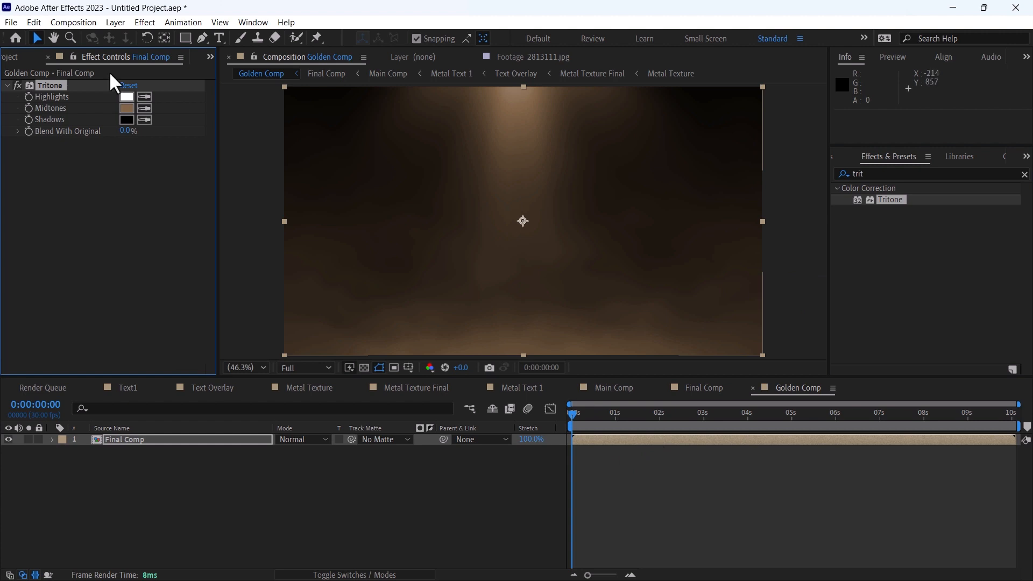
Set the Tritone midtones to golden brown A2730F and check the title at 0:00:01:23
{"action": "left_click", "coordinate": [127, 108]}
{"action": "left_click_drag", "start_coordinate": [208, 338], "coordinate": [217, 339]}
{"action": "left_click", "coordinate": [232, 469]}
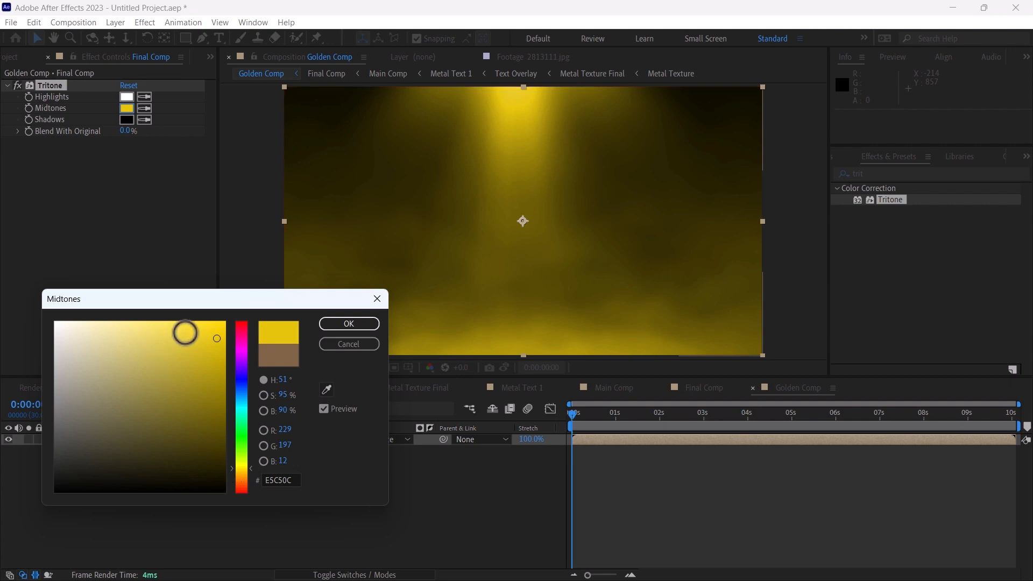
{"action": "left_click", "coordinate": [210, 383]}
{"action": "left_click", "coordinate": [234, 472]}
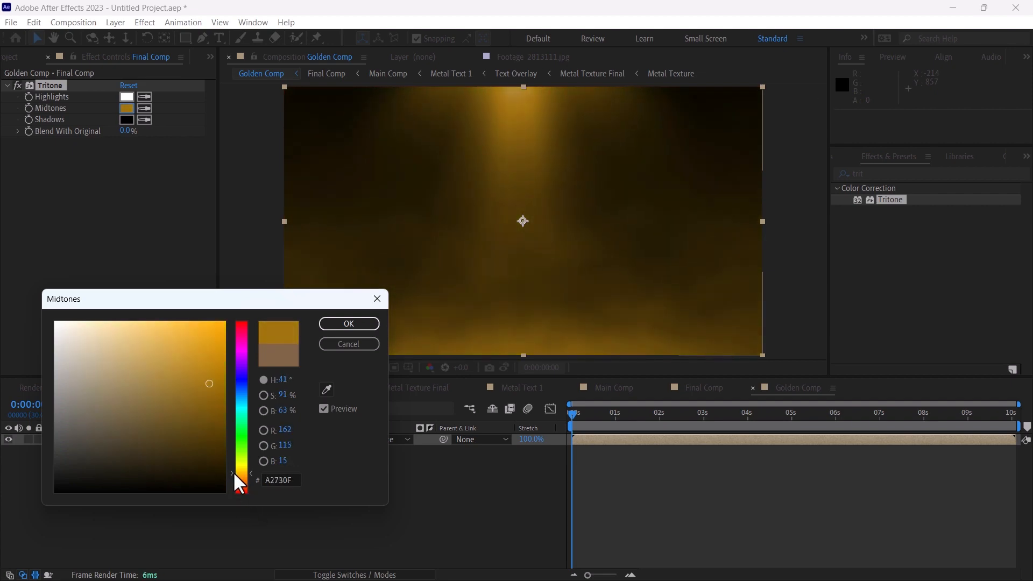
{"action": "left_click", "coordinate": [348, 323]}
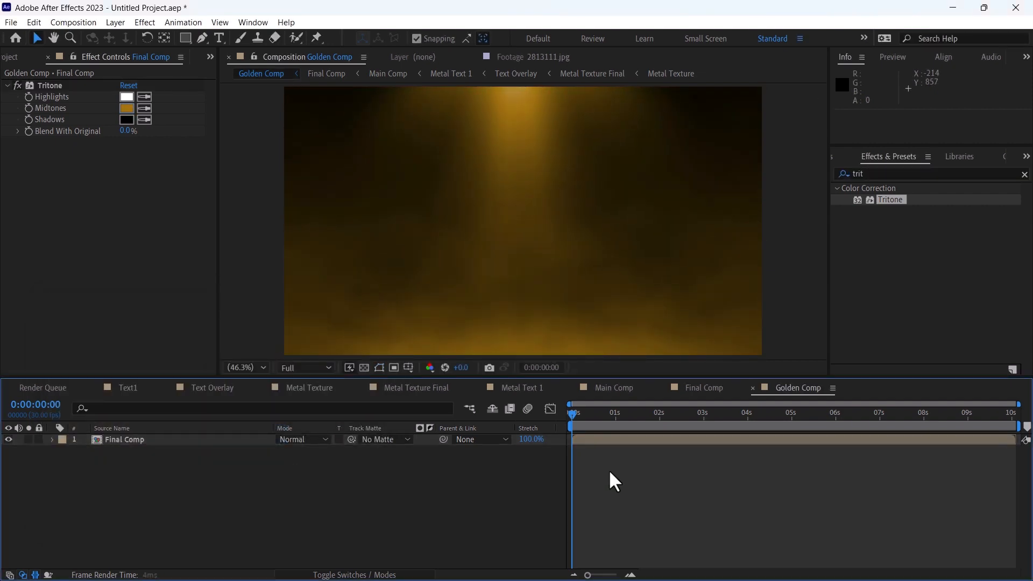
{"action": "left_click", "coordinate": [634, 415]}
{"action": "left_click", "coordinate": [649, 414]}
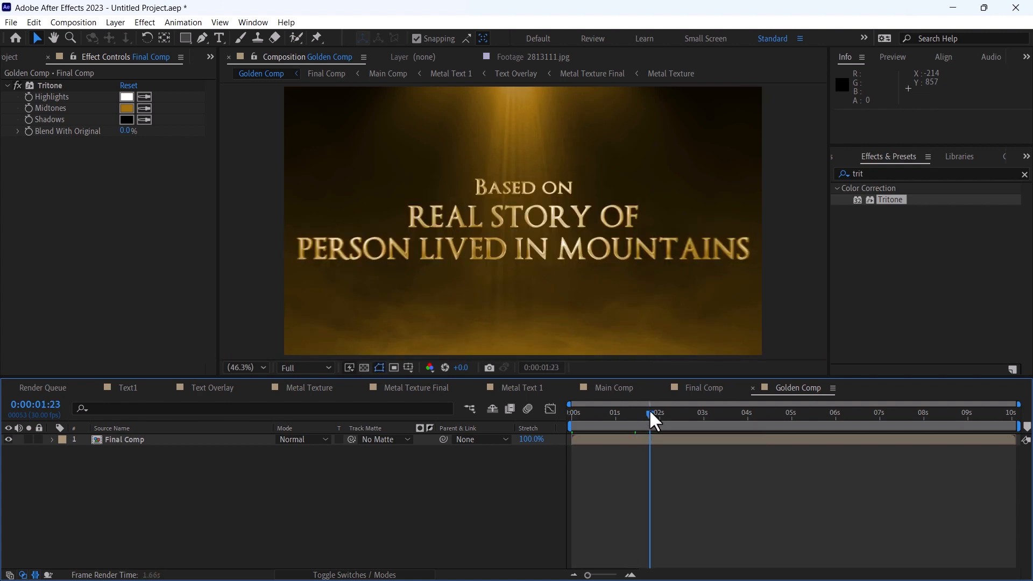